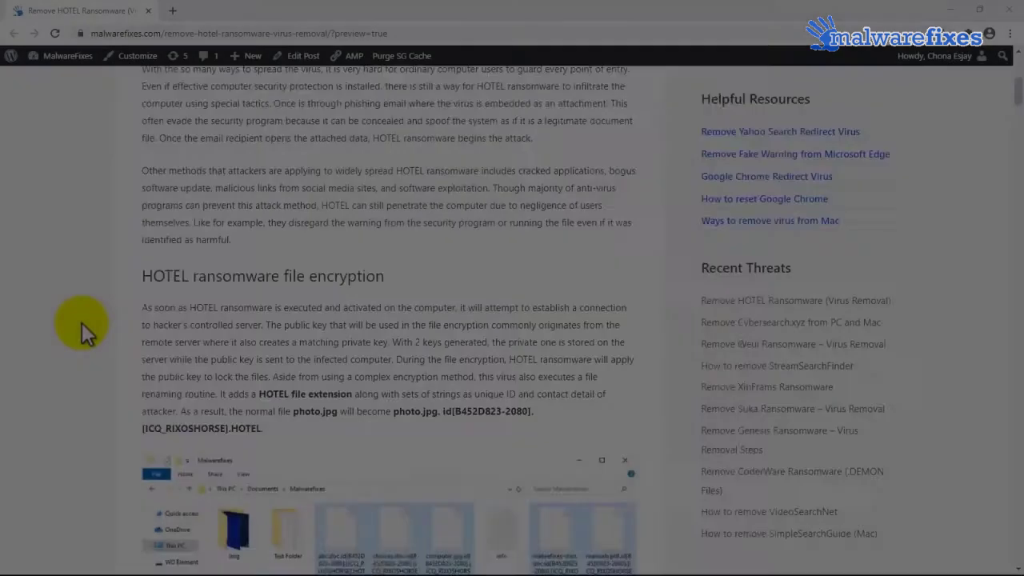
- Download the Malwarebytes removal tool offered in Stage 3 of the HOTEL ransomware removal guide
{"action": "scroll", "coordinate": [81, 322], "scroll_direction": "down", "scroll_amount": 5}
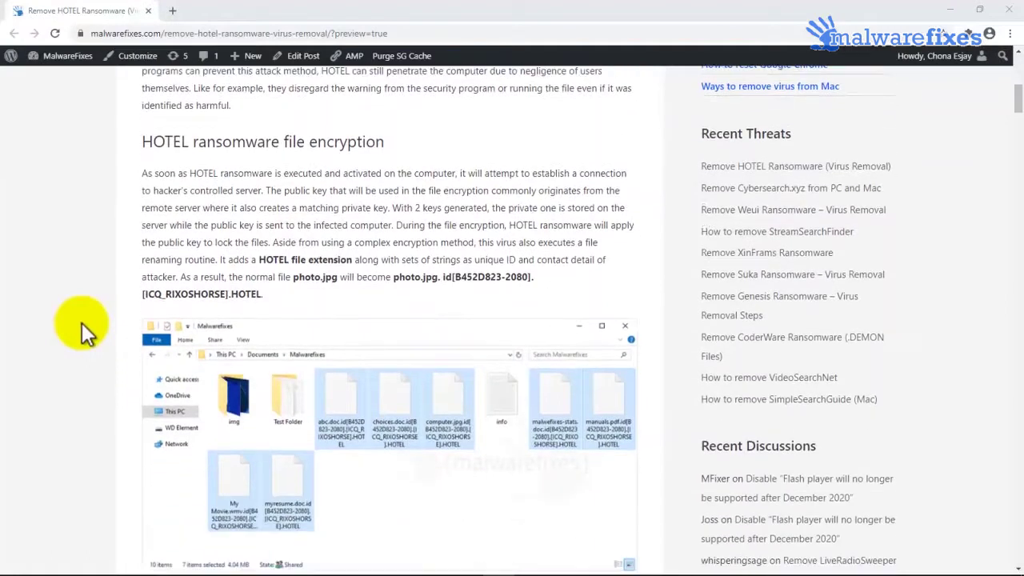
{"action": "scroll", "coordinate": [82, 322], "scroll_direction": "down", "scroll_amount": 3}
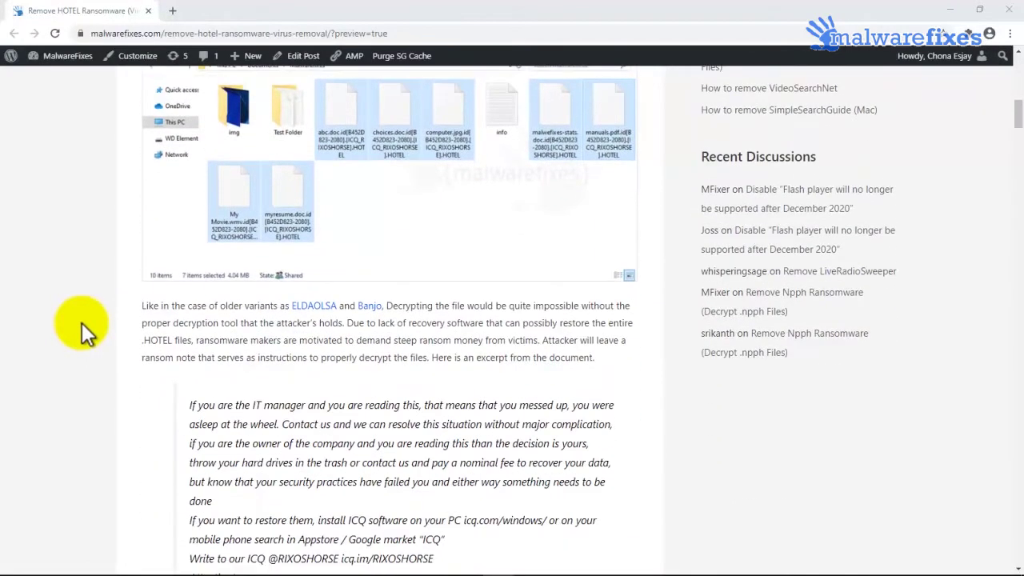
{"action": "scroll", "coordinate": [81, 324], "scroll_direction": "down", "scroll_amount": 10}
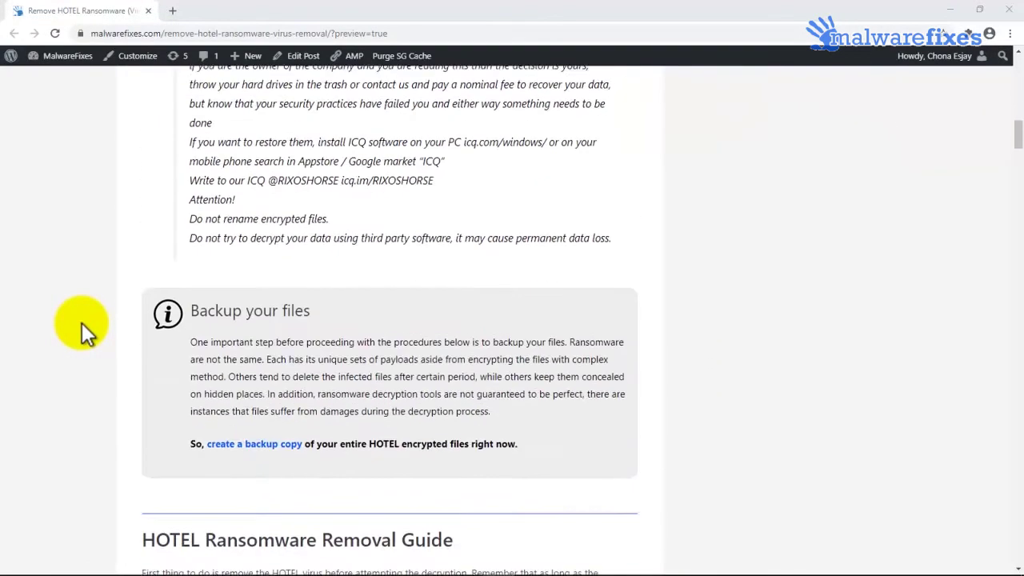
{"action": "scroll", "coordinate": [81, 323], "scroll_direction": "down", "scroll_amount": 8}
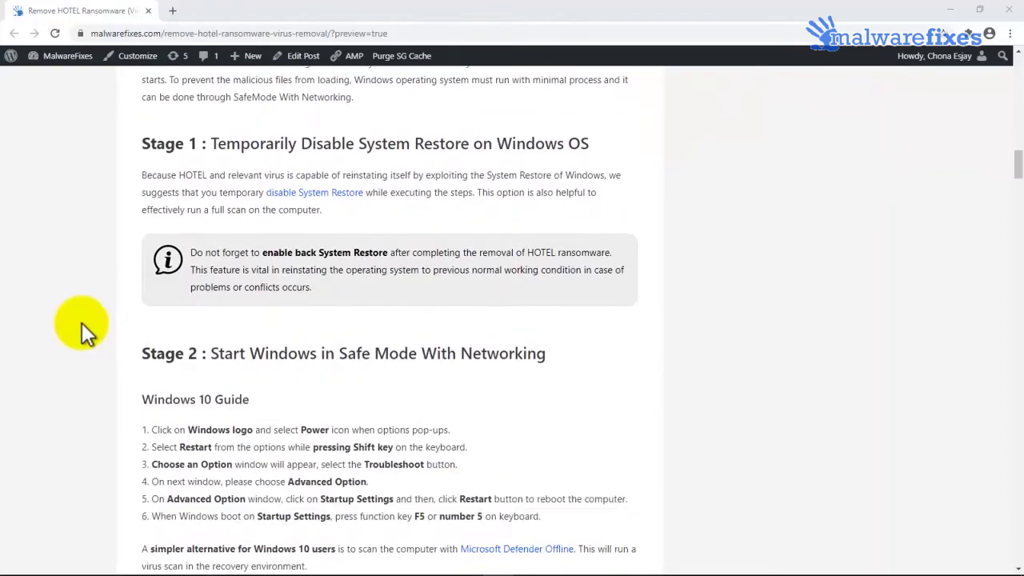
{"action": "scroll", "coordinate": [81, 323], "scroll_direction": "down", "scroll_amount": 14}
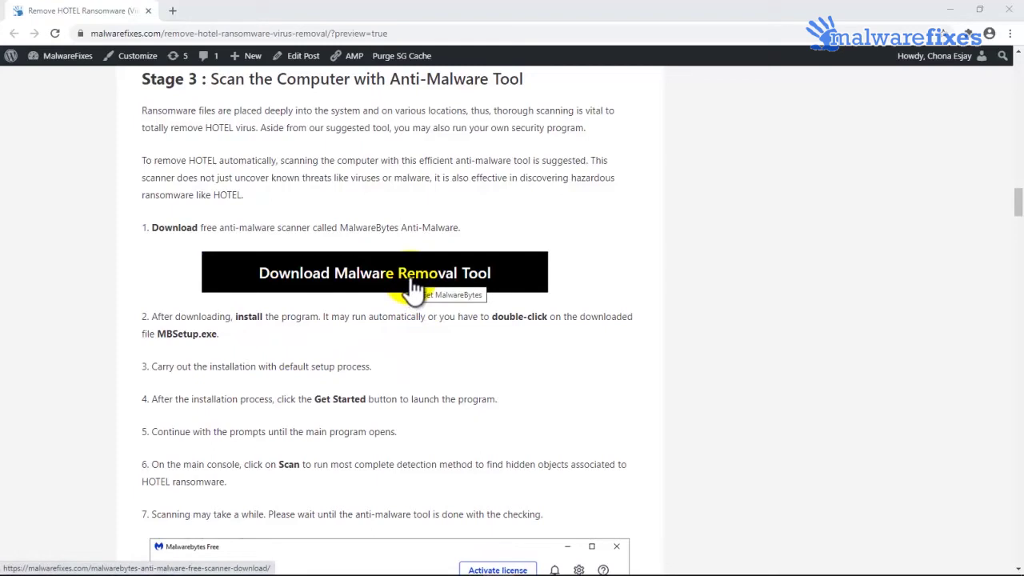
{"action": "left_click", "coordinate": [413, 288]}
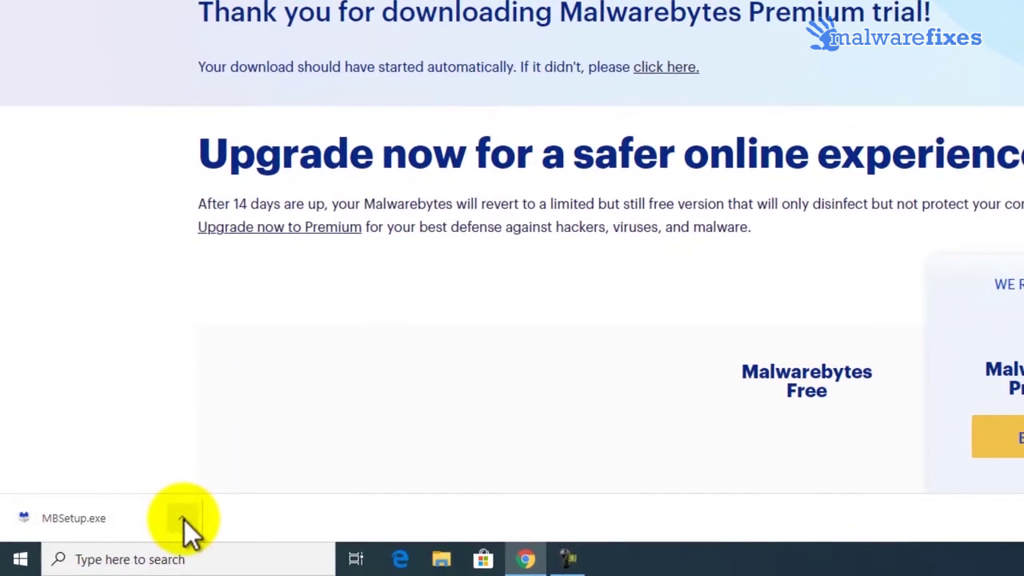
- Run the downloaded MBSetup.exe and install Malwarebytes for a personal computer, skipping the Browser Guard extension
{"action": "left_click", "coordinate": [183, 520]}
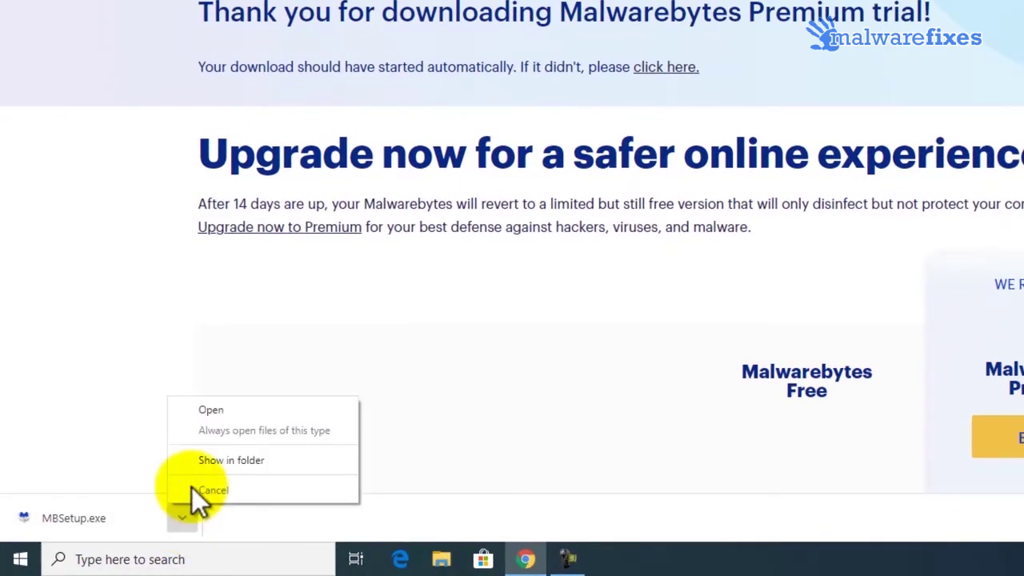
{"action": "left_click", "coordinate": [209, 410]}
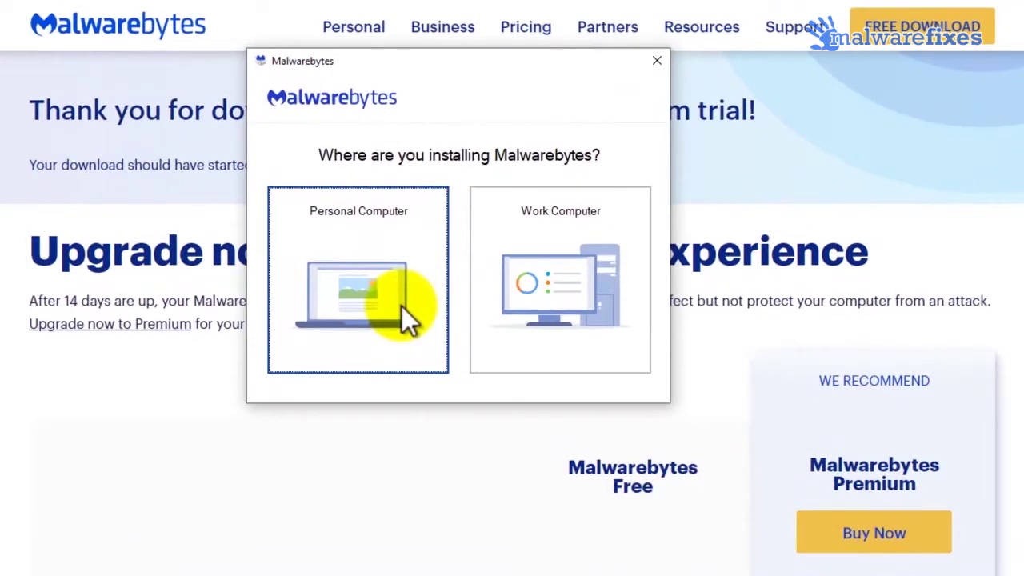
{"action": "left_click", "coordinate": [401, 306]}
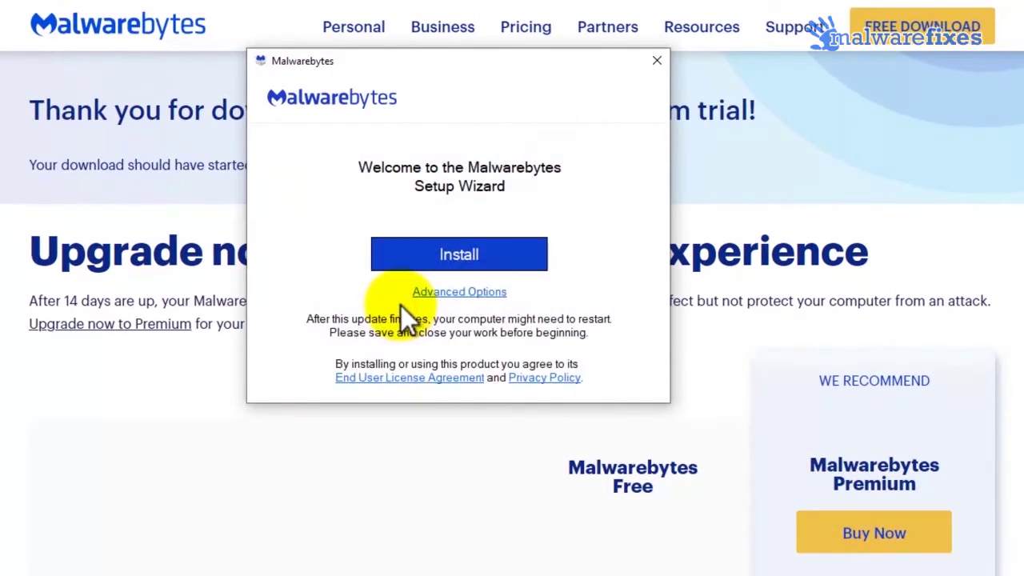
{"action": "left_click", "coordinate": [411, 269]}
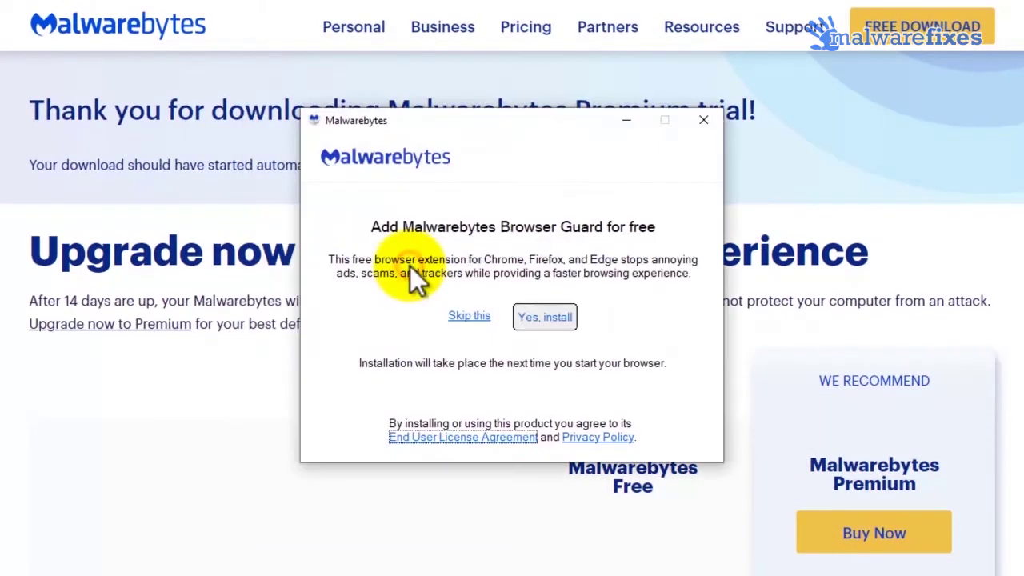
{"action": "left_click", "coordinate": [468, 320]}
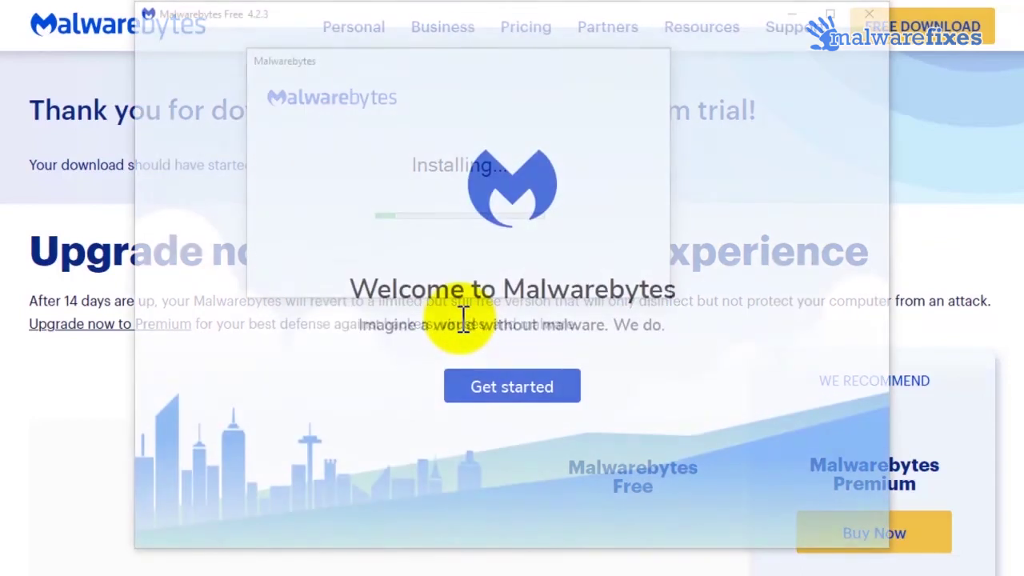
- Start the free 14-day Premium trial without buying or giving an e-mail, and close the Malwarebytes and browser windows
{"action": "left_click", "coordinate": [505, 387]}
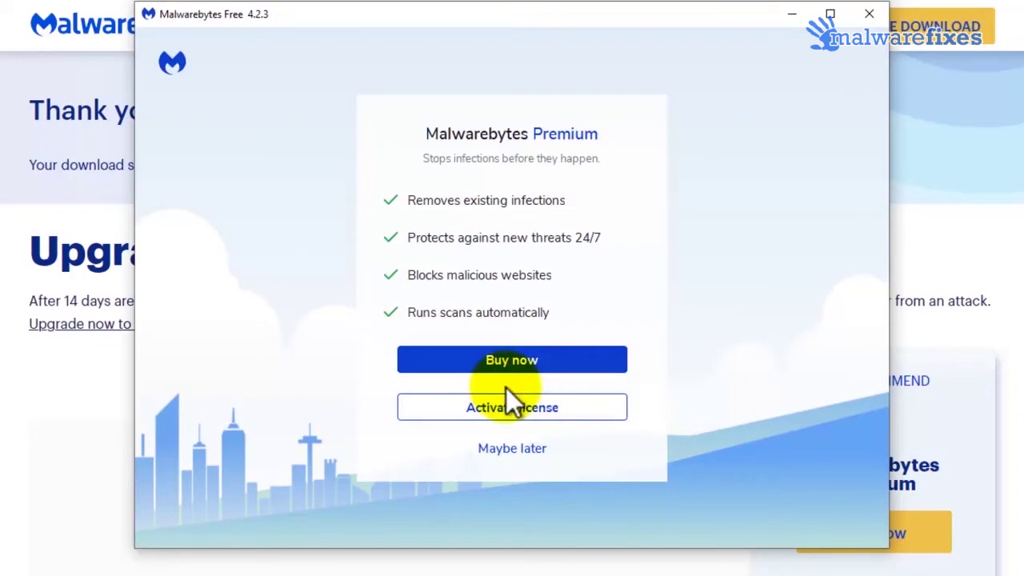
{"action": "left_click", "coordinate": [512, 447]}
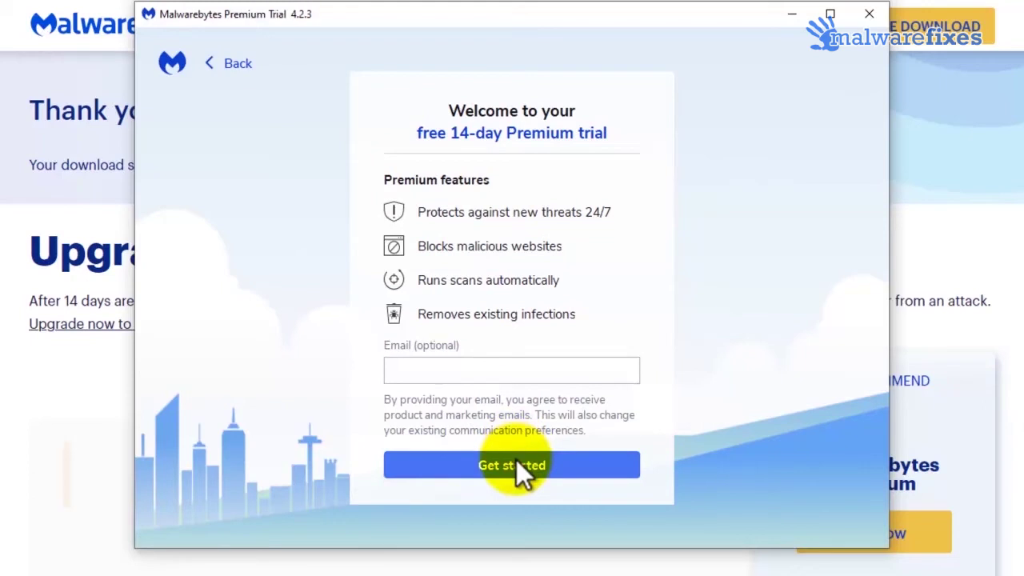
{"action": "left_click", "coordinate": [515, 464]}
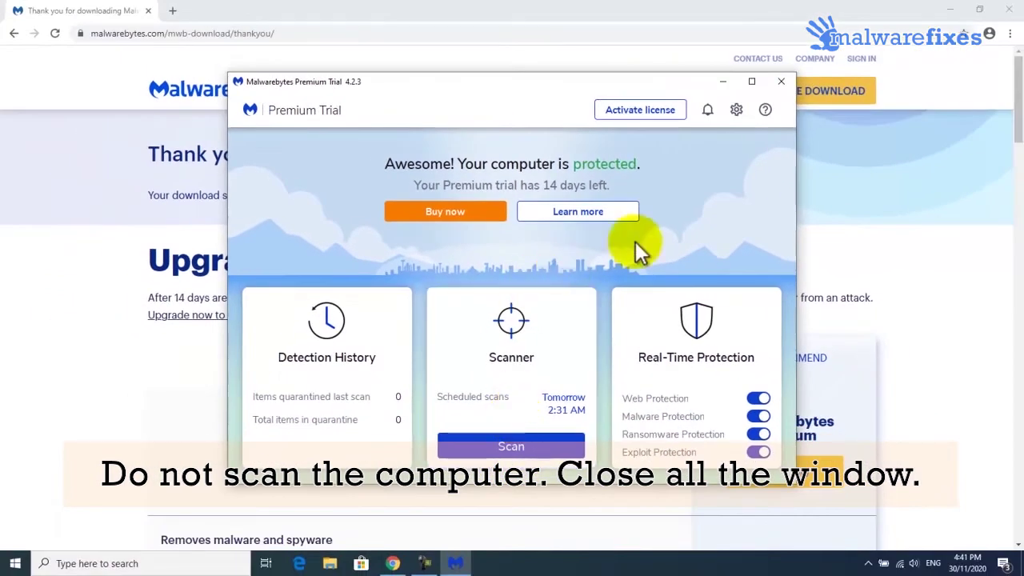
{"action": "left_click", "coordinate": [781, 84]}
{"action": "left_click", "coordinate": [1006, 16]}
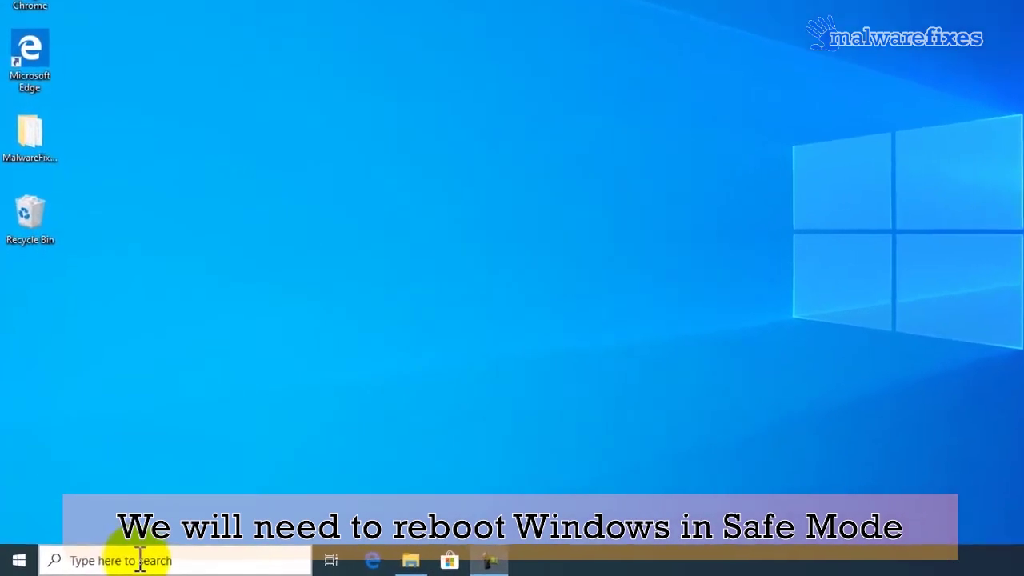
- Search Windows for "mscofig" and open the System Configuration app
{"action": "left_click", "coordinate": [110, 564]}
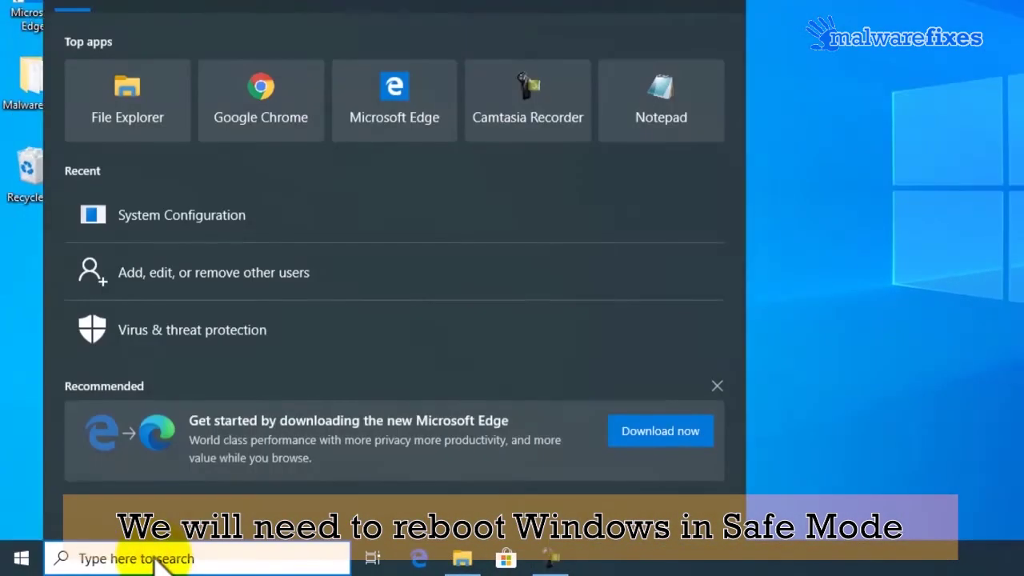
{"action": "type", "text": "m"}
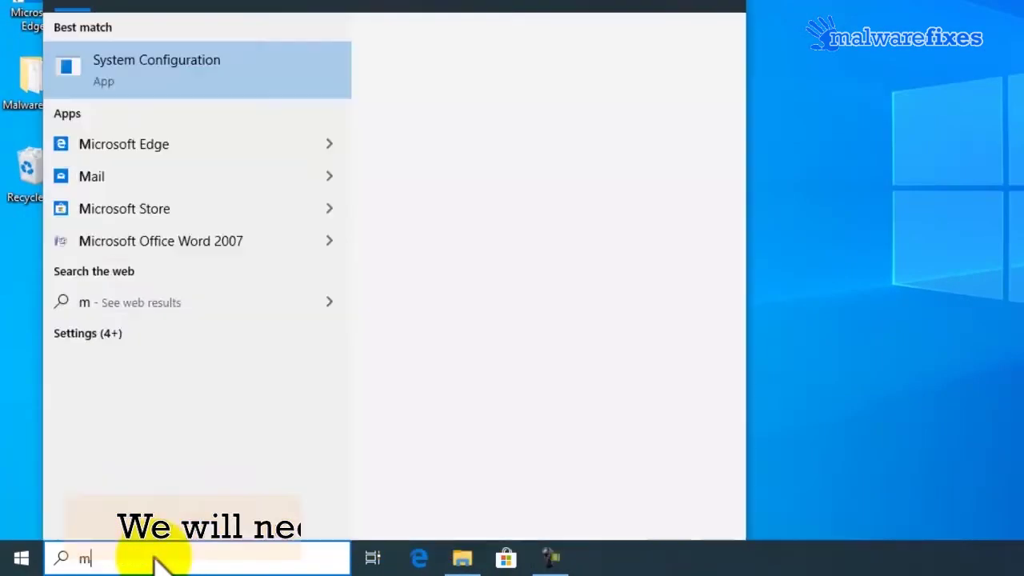
{"action": "type", "text": "scofig"}
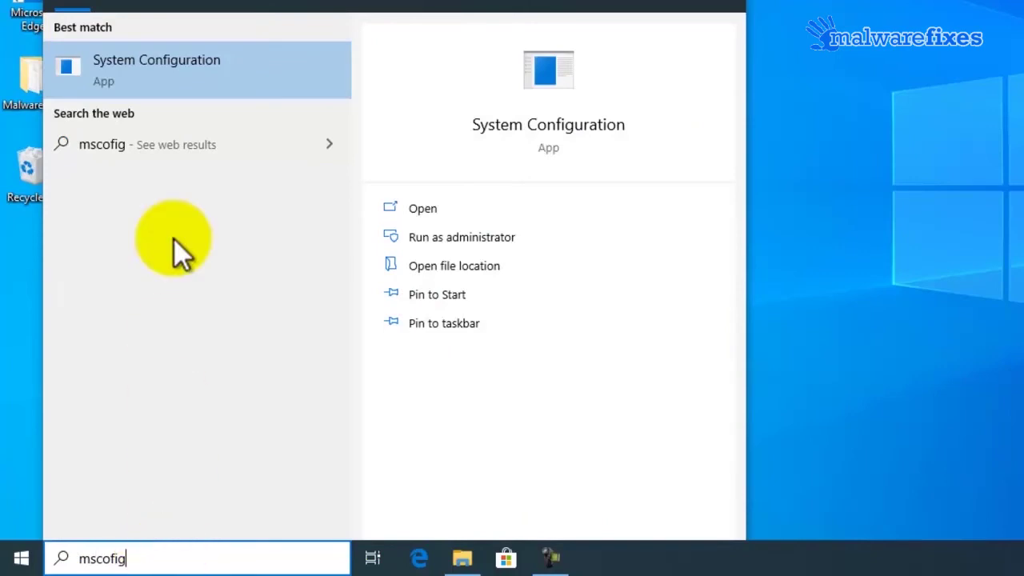
{"action": "left_click", "coordinate": [180, 83]}
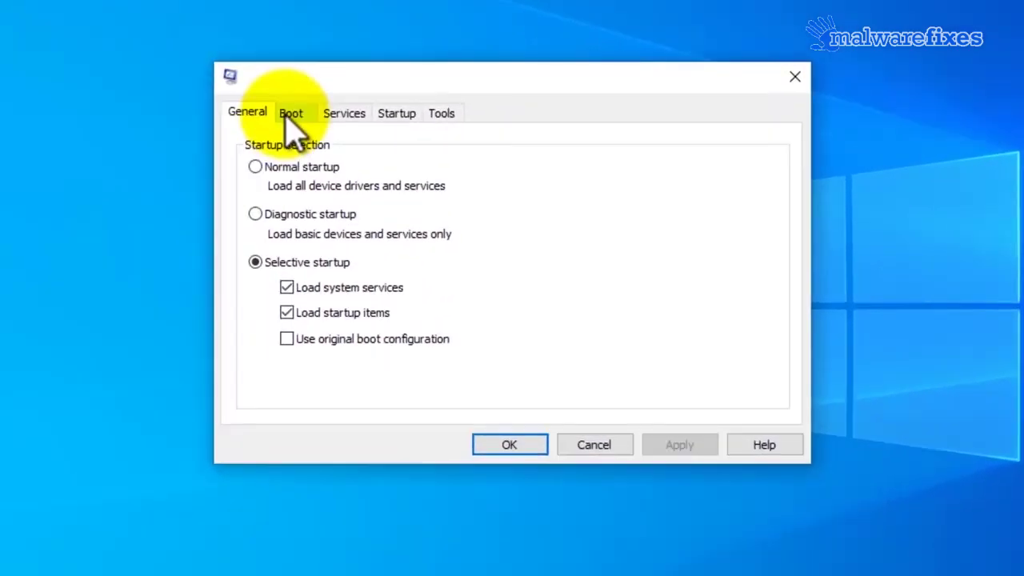
- Enable Safe boot with the Minimal option in the boot settings, and apply and confirm the configuration
{"action": "left_click", "coordinate": [290, 114]}
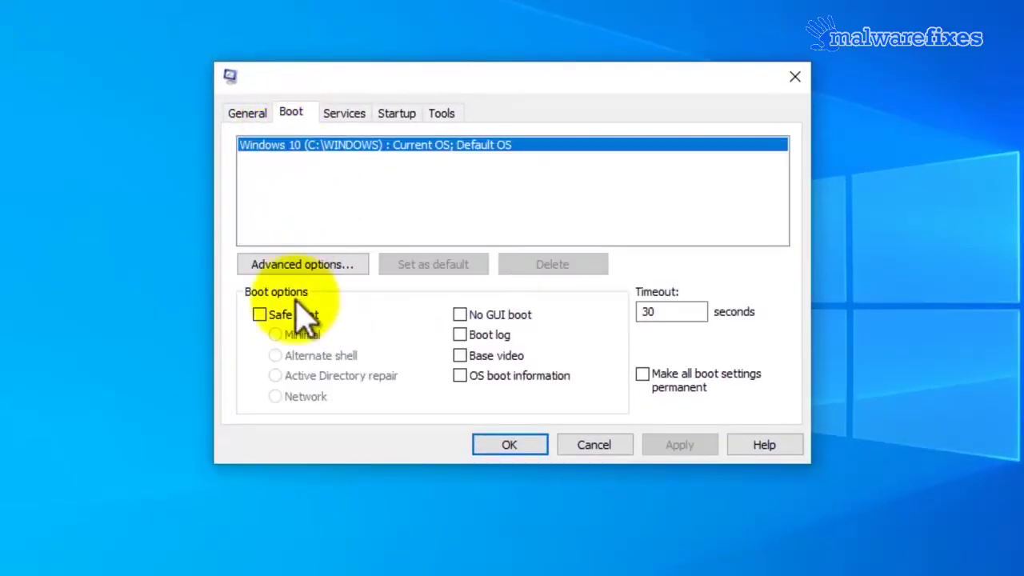
{"action": "left_click", "coordinate": [260, 315]}
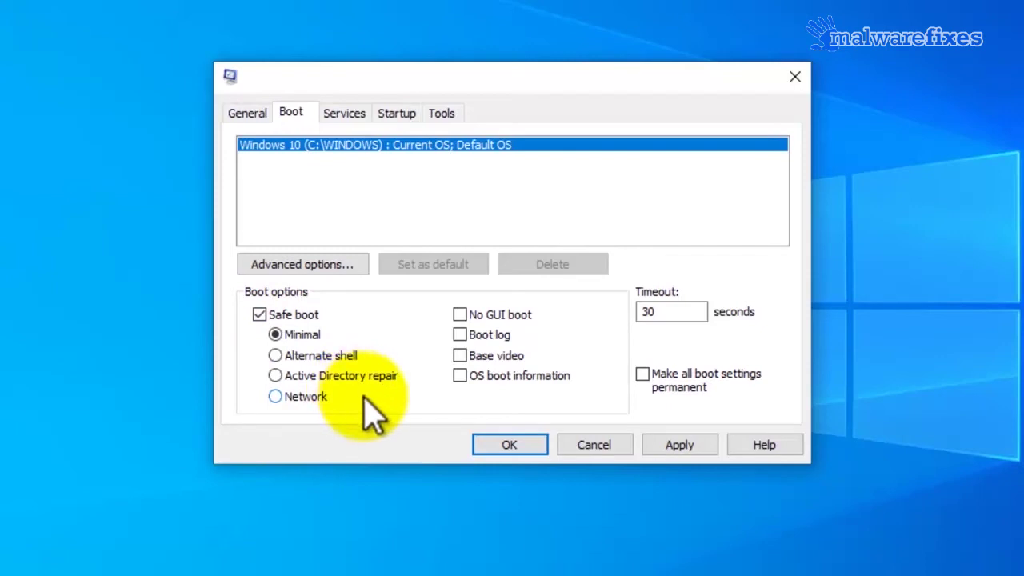
{"action": "left_click", "coordinate": [680, 444]}
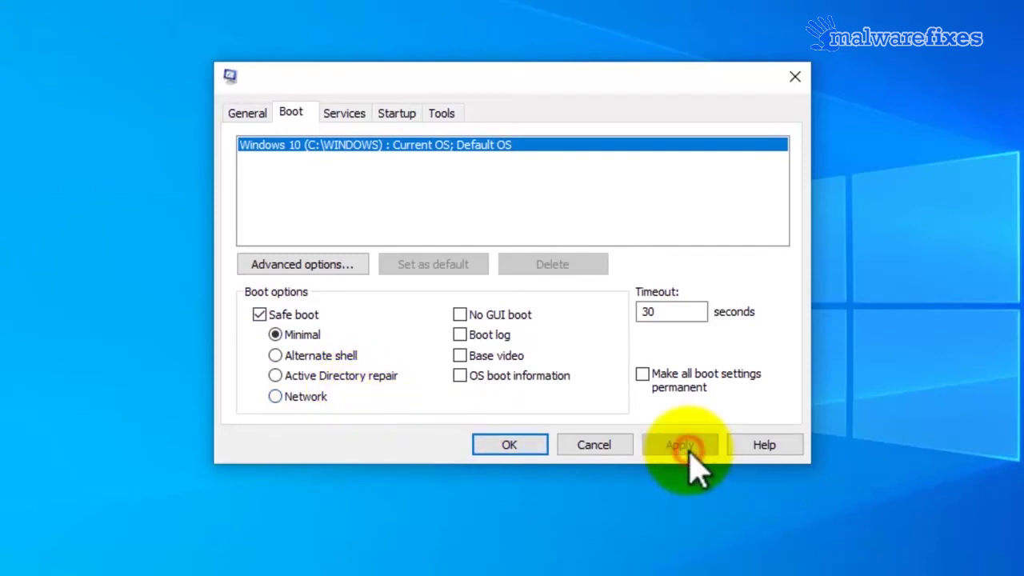
{"action": "left_click", "coordinate": [509, 445]}
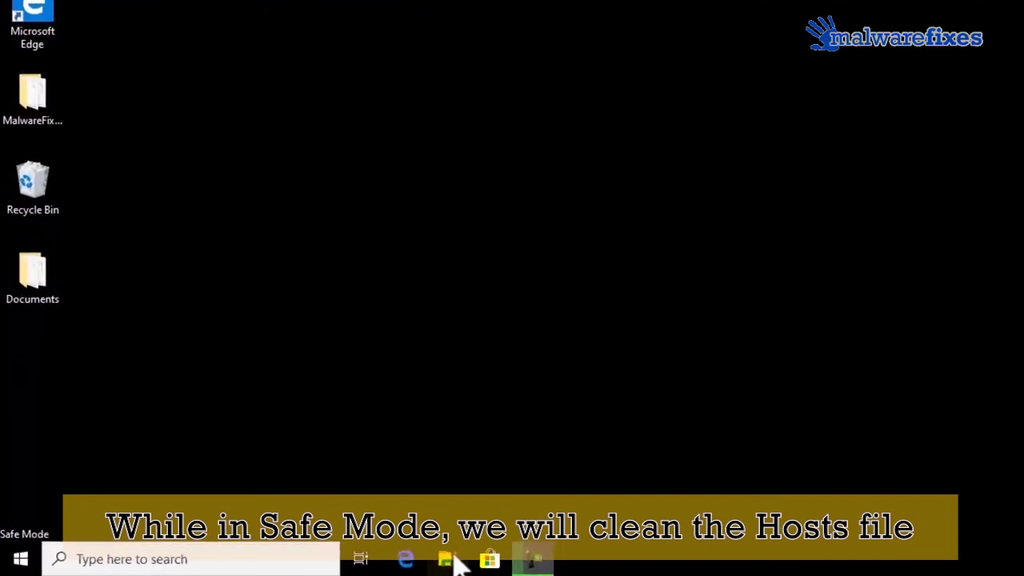
- Open File Explorer and go to the folder C:\Windows\System32\drivers\etc
{"action": "left_click", "coordinate": [466, 563]}
{"action": "left_click_drag", "start_coordinate": [557, 184], "coordinate": [390, 99]}
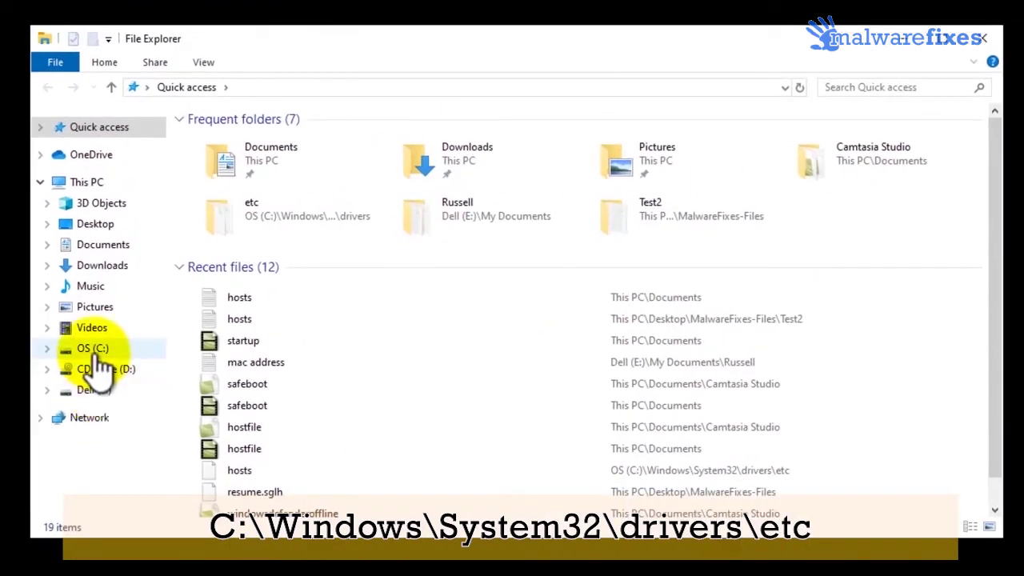
{"action": "left_click", "coordinate": [93, 352]}
{"action": "scroll", "coordinate": [265, 416], "scroll_direction": "down", "scroll_amount": 2}
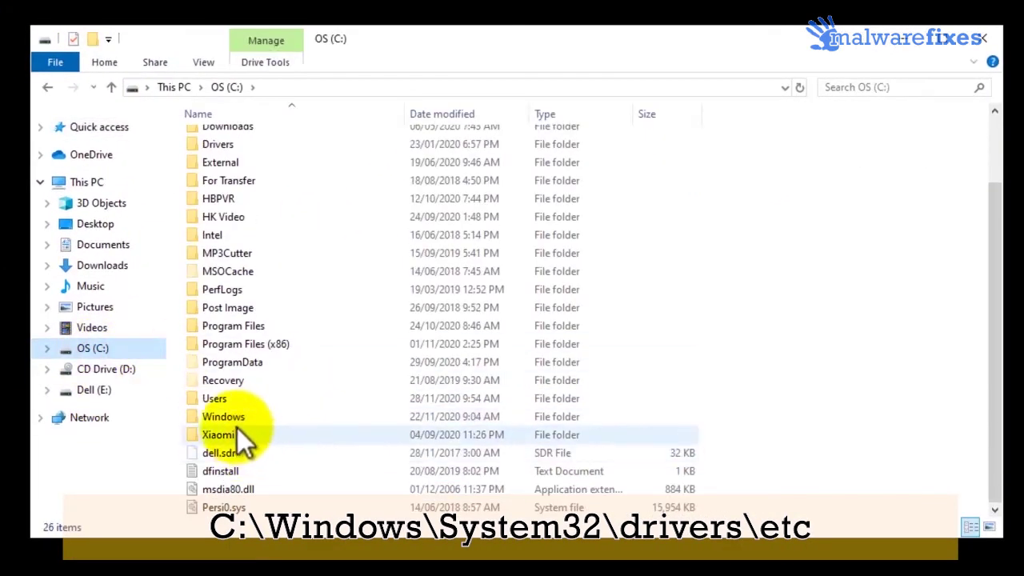
{"action": "double_click", "coordinate": [232, 419]}
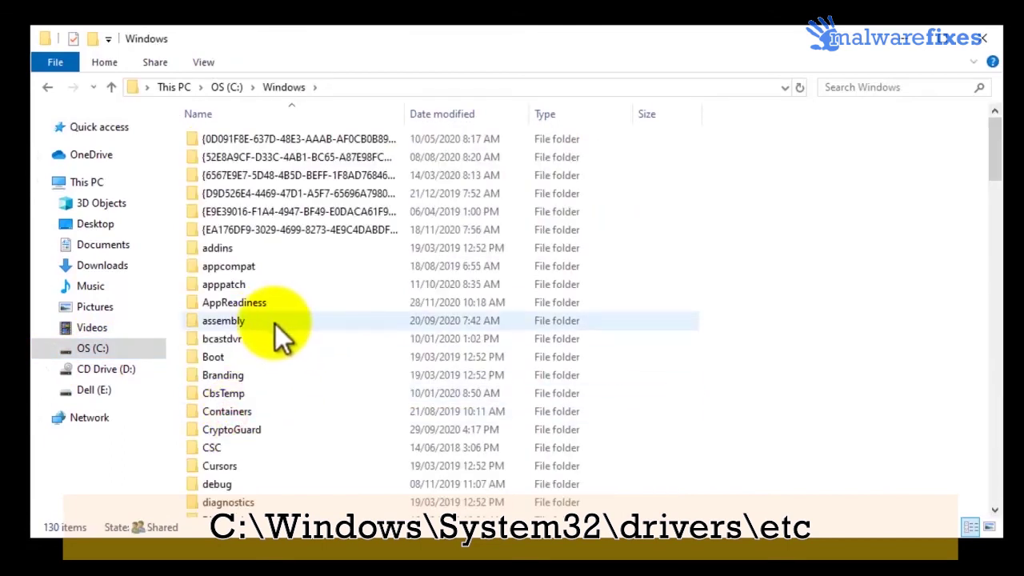
{"action": "scroll", "coordinate": [274, 324], "scroll_direction": "down", "scroll_amount": 19}
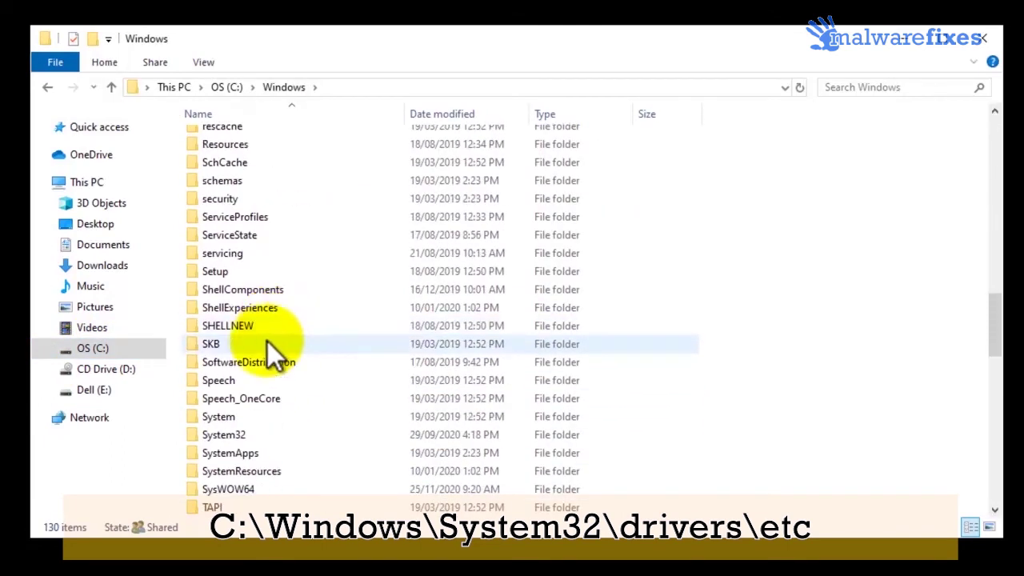
{"action": "double_click", "coordinate": [248, 435]}
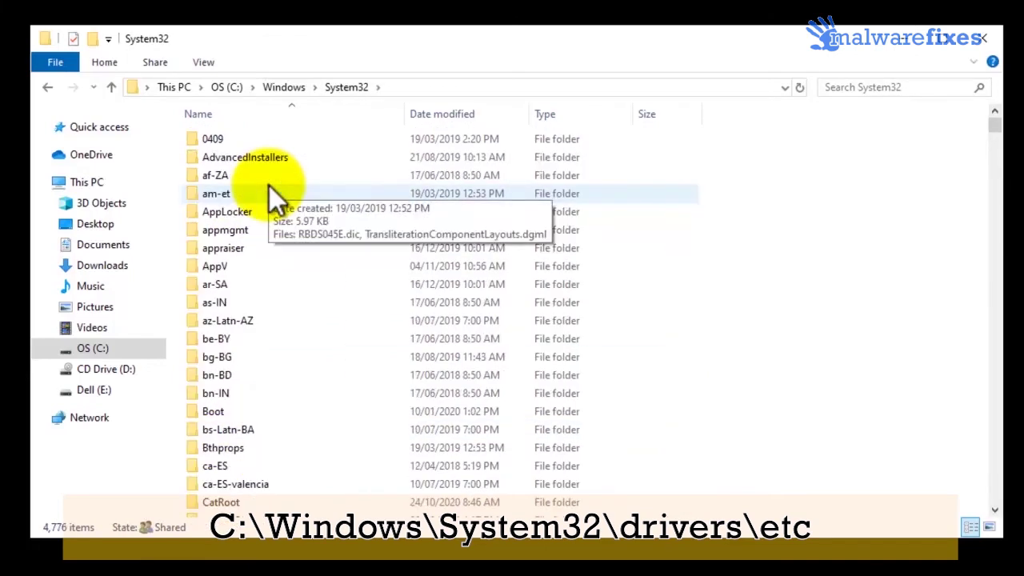
{"action": "scroll", "coordinate": [269, 192], "scroll_direction": "down", "scroll_amount": 7}
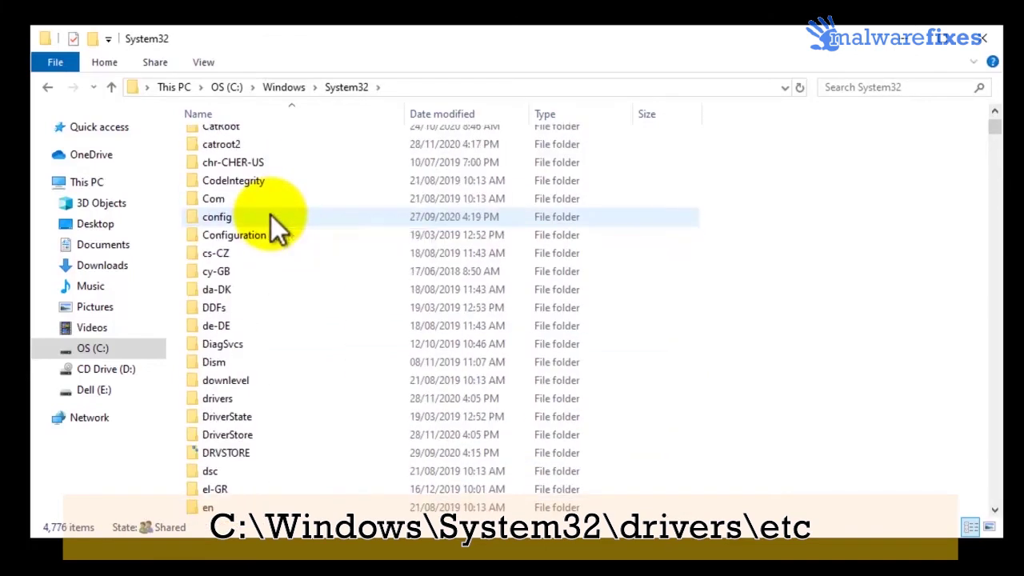
{"action": "double_click", "coordinate": [227, 401]}
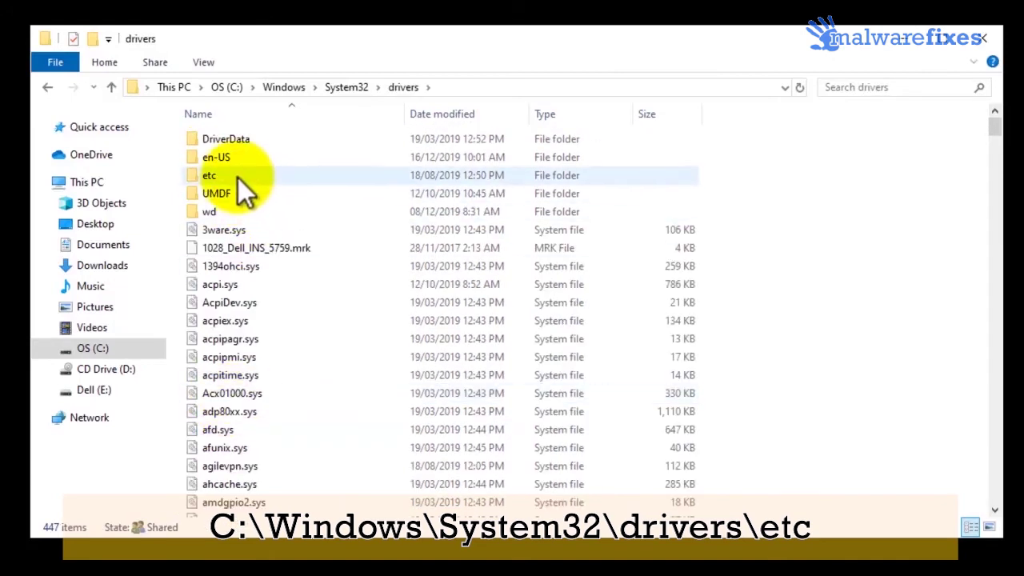
{"action": "left_click", "coordinate": [237, 177]}
{"action": "double_click", "coordinate": [237, 177]}
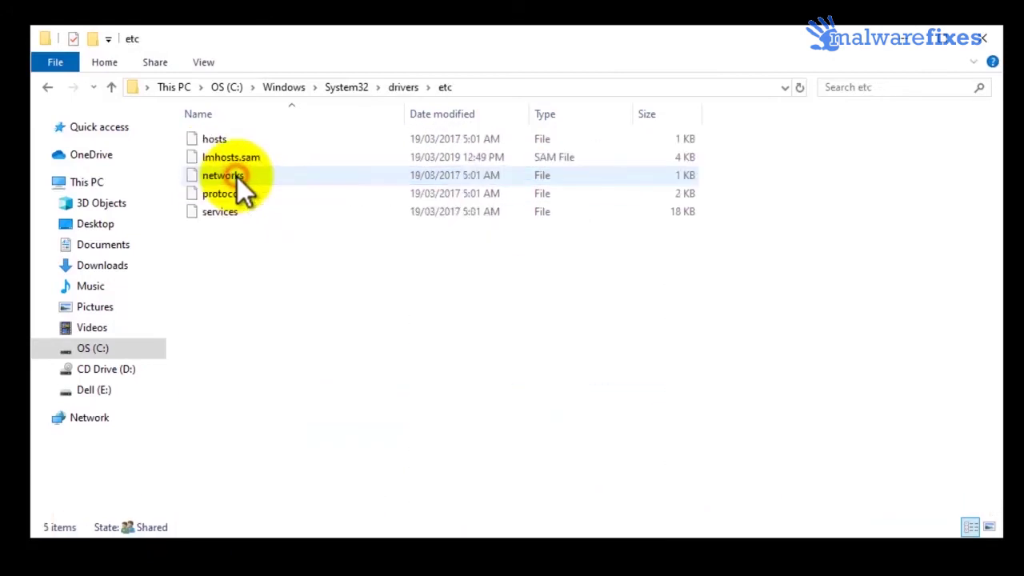
- Open the hosts file in the etc folder with Notepad
{"action": "left_click", "coordinate": [225, 138]}
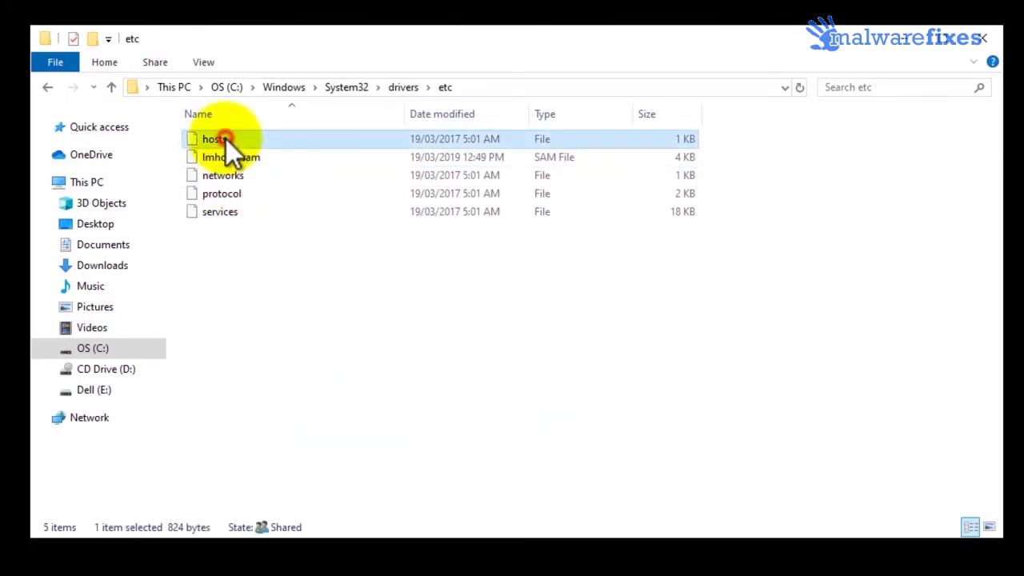
{"action": "double_click", "coordinate": [226, 138]}
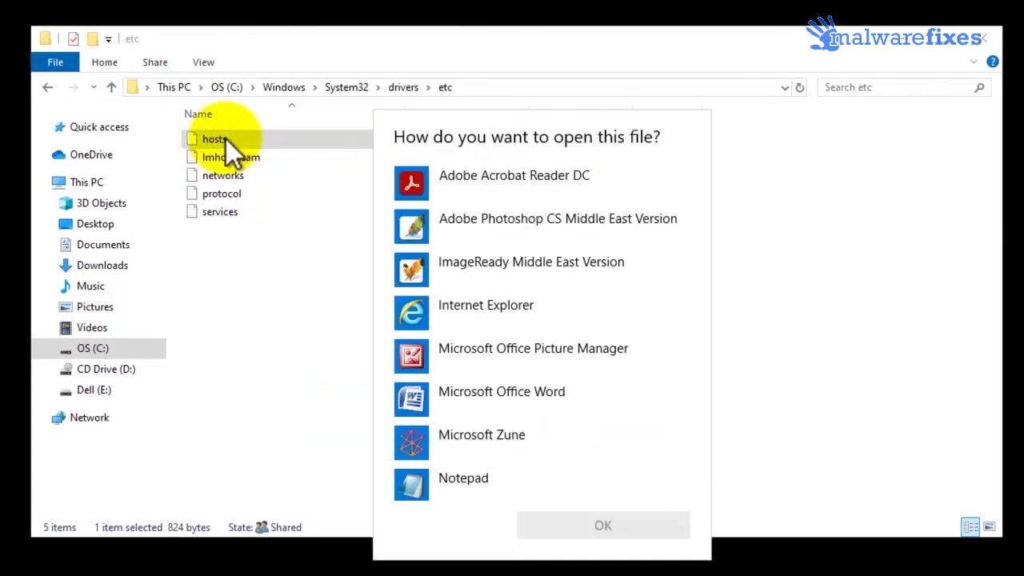
{"action": "double_click", "coordinate": [447, 484]}
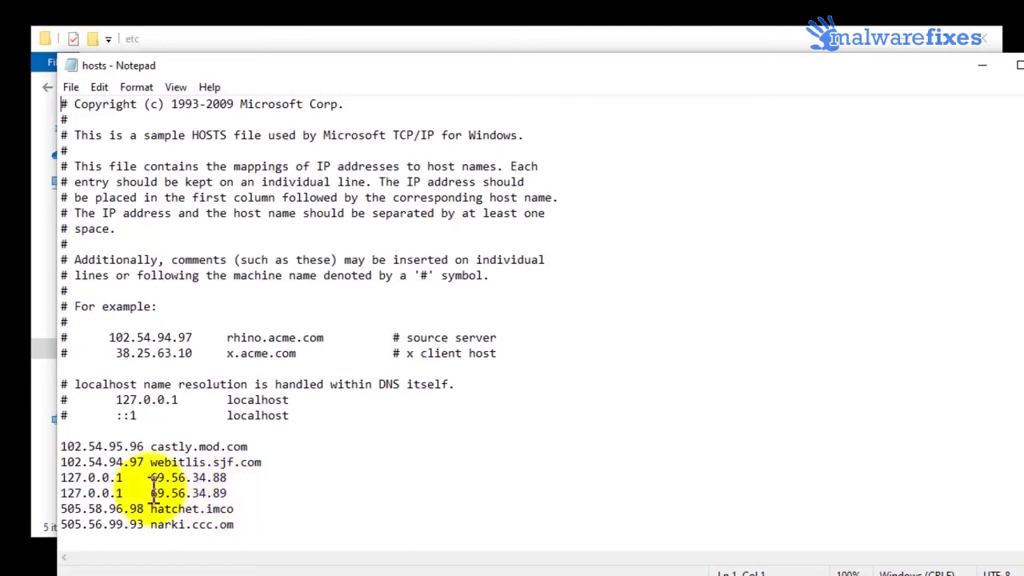
- Delete the six uncommented host entries below the localhost lines, from 102.54.95.96 castly.mod.com to 505.56.99.93 narki.ccc.om
{"action": "left_click", "coordinate": [63, 445]}
{"action": "left_click_drag", "start_coordinate": [63, 446], "coordinate": [268, 526]}
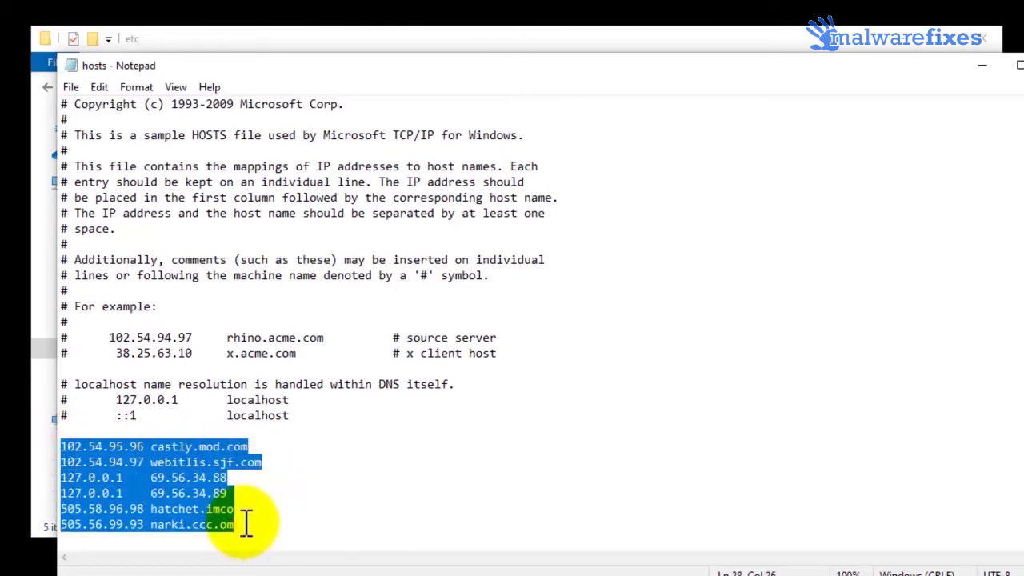
{"action": "right_click", "coordinate": [200, 491]}
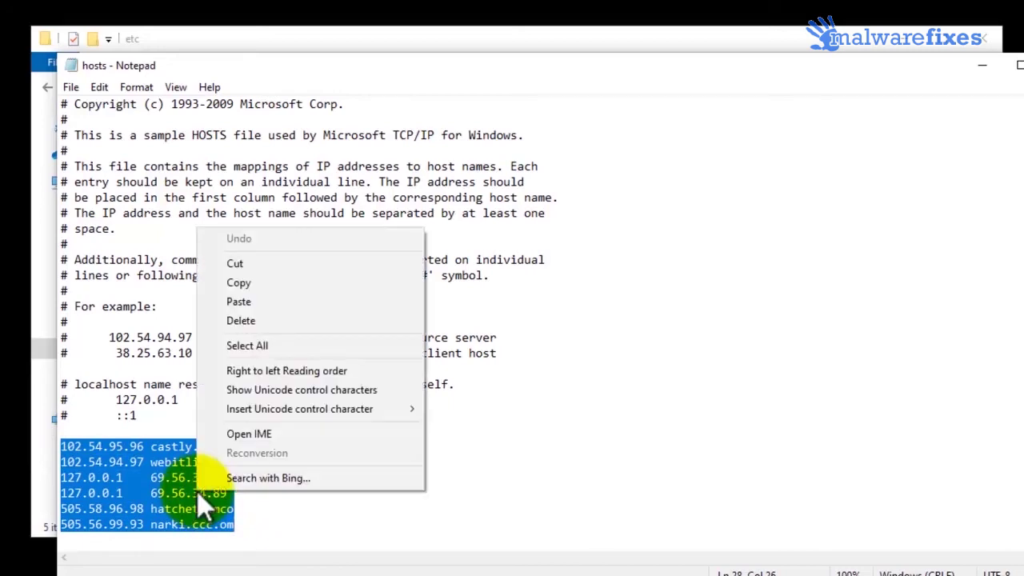
{"action": "left_click", "coordinate": [240, 321]}
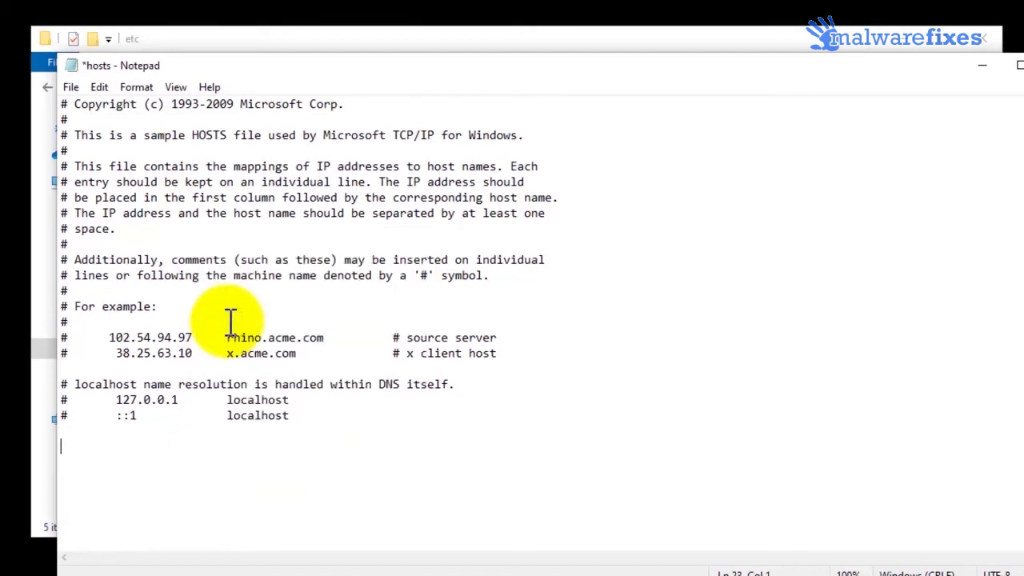
- Save the hosts file, and close it and the etc folder window
{"action": "left_click", "coordinate": [75, 92]}
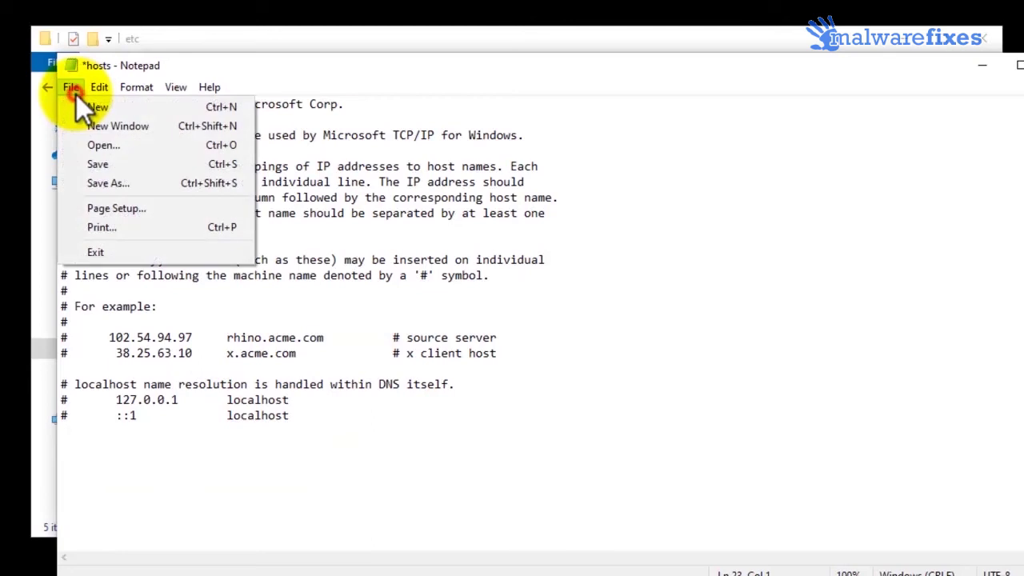
{"action": "left_click", "coordinate": [108, 165]}
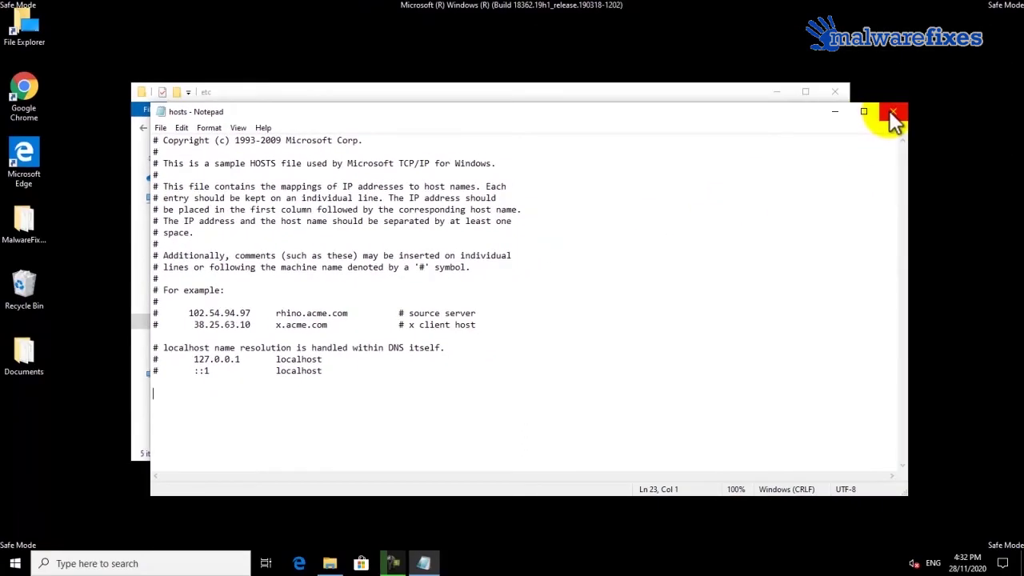
{"action": "left_click", "coordinate": [891, 113]}
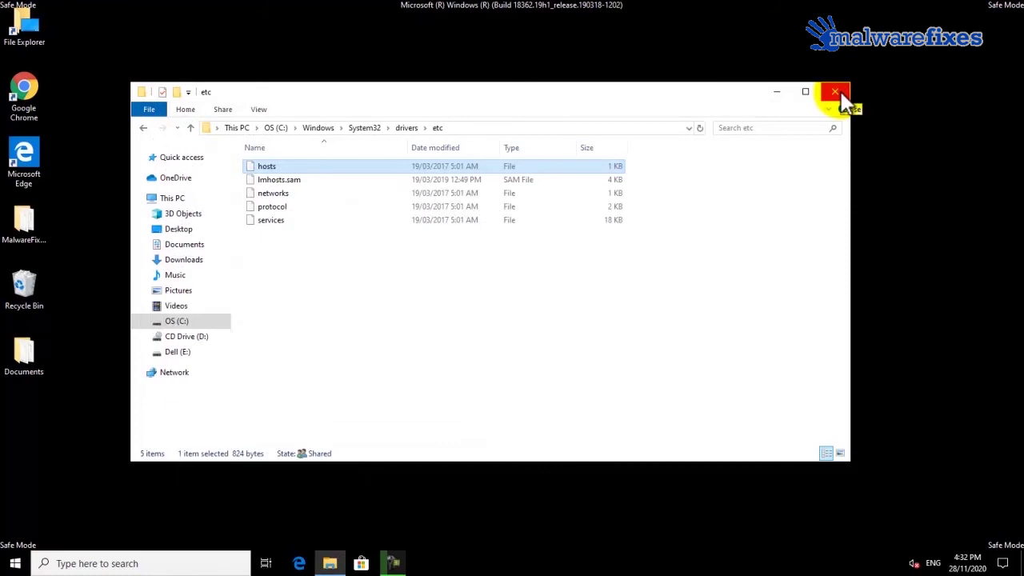
{"action": "left_click", "coordinate": [839, 93]}
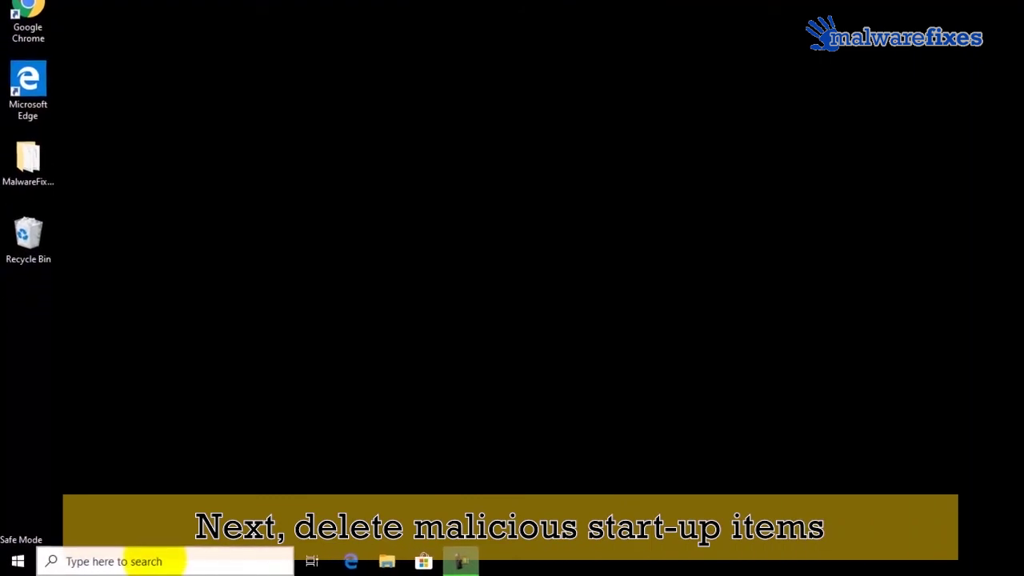
- Search Windows for "run", open the Run app and use shell:startup to open the Startup folder
{"action": "left_click", "coordinate": [154, 560]}
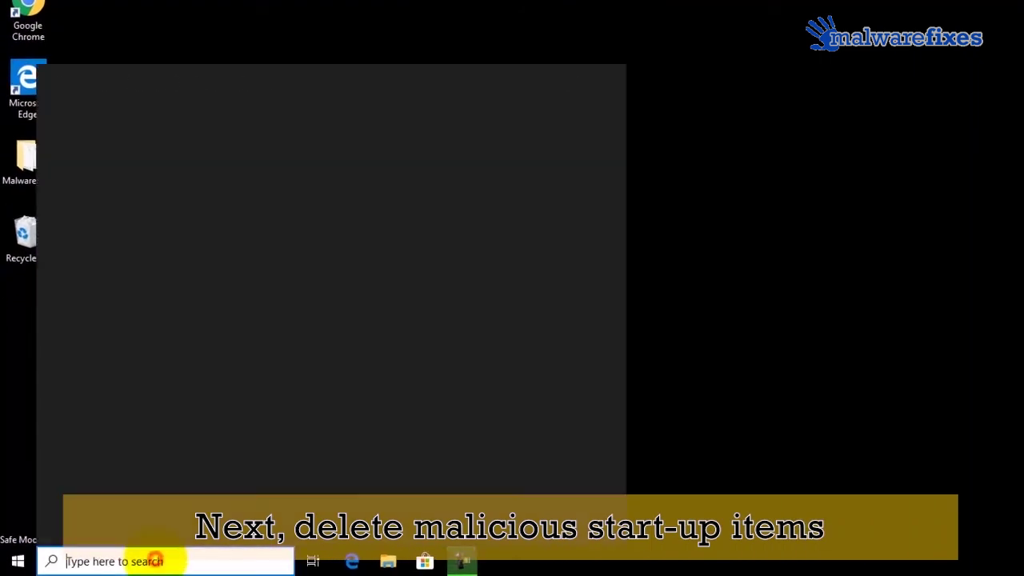
{"action": "type", "text": "run"}
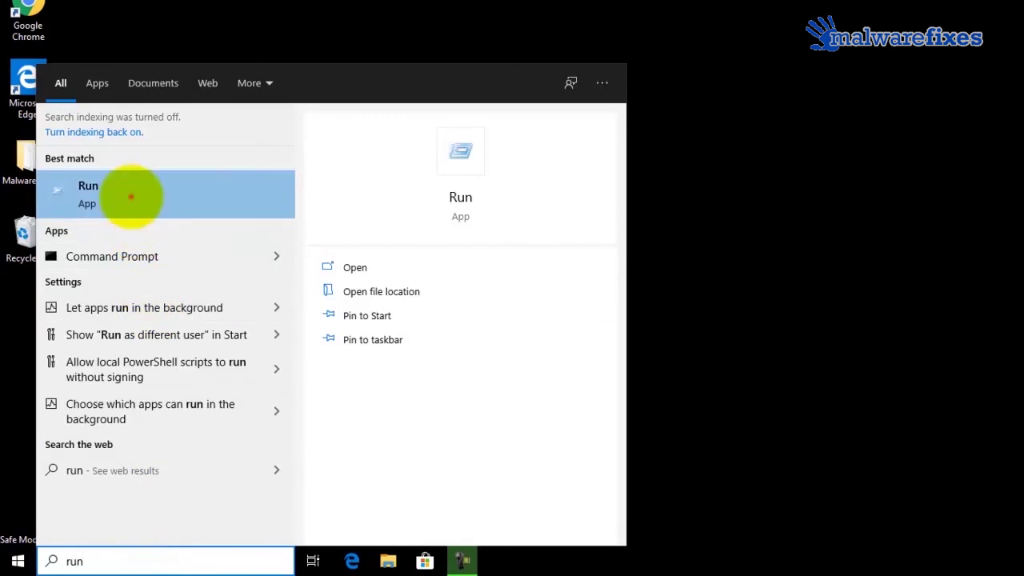
{"action": "left_click", "coordinate": [130, 194]}
{"action": "left_click", "coordinate": [149, 445]}
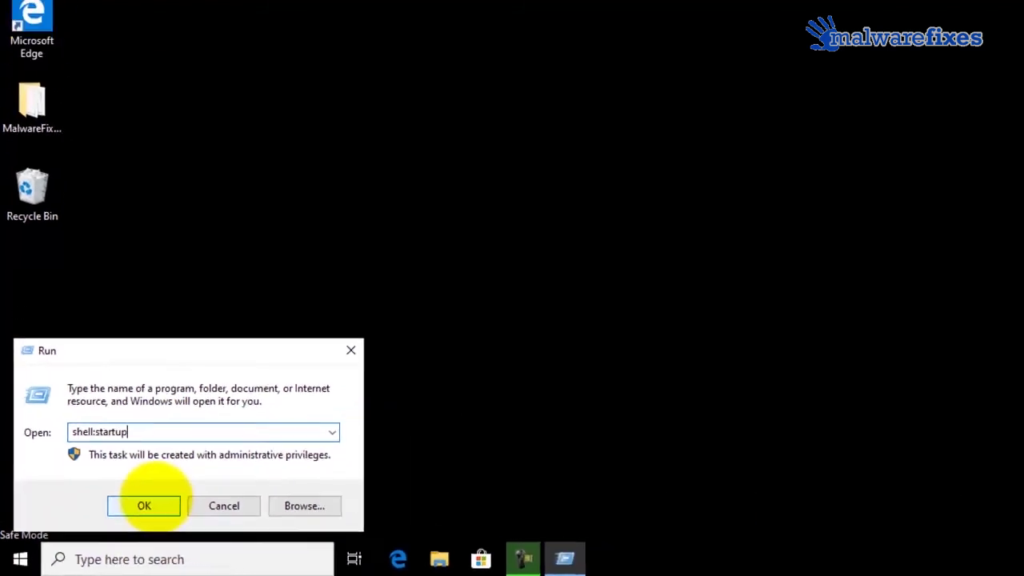
{"action": "left_click", "coordinate": [144, 506]}
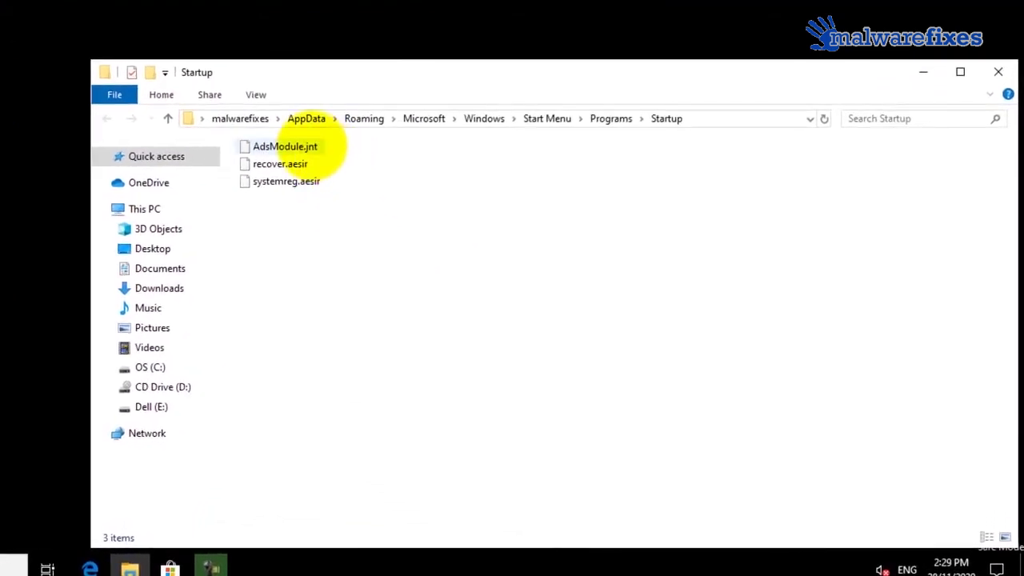
- Delete AdsModule.jnt, recover.aesir and systemreg.aesir from the Startup folder, and close the folder window
{"action": "left_click", "coordinate": [310, 148]}
{"action": "left_click", "coordinate": [311, 165], "text": "ctrl"}
{"action": "left_click", "coordinate": [309, 181], "text": "ctrl"}
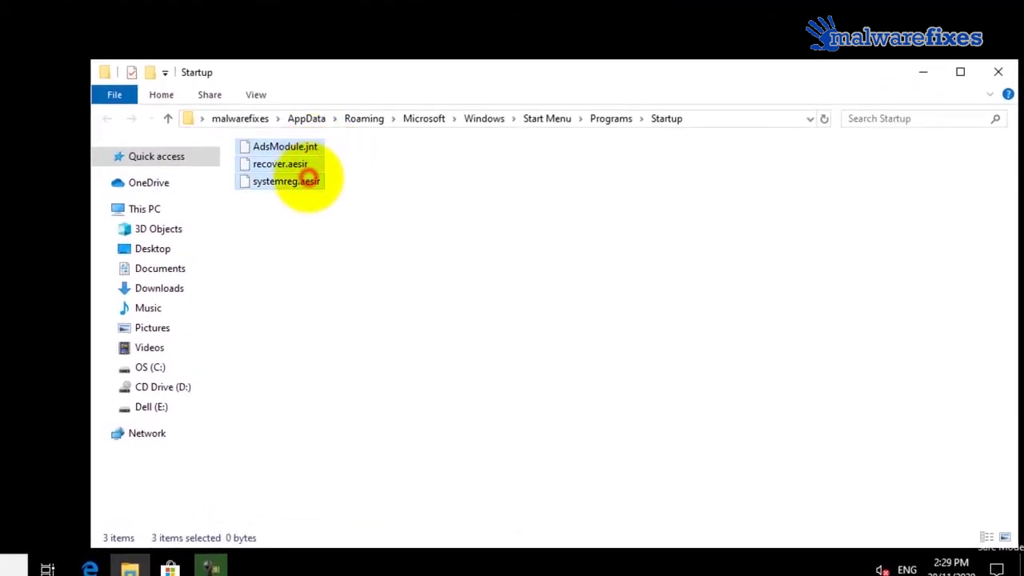
{"action": "right_click", "coordinate": [302, 164]}
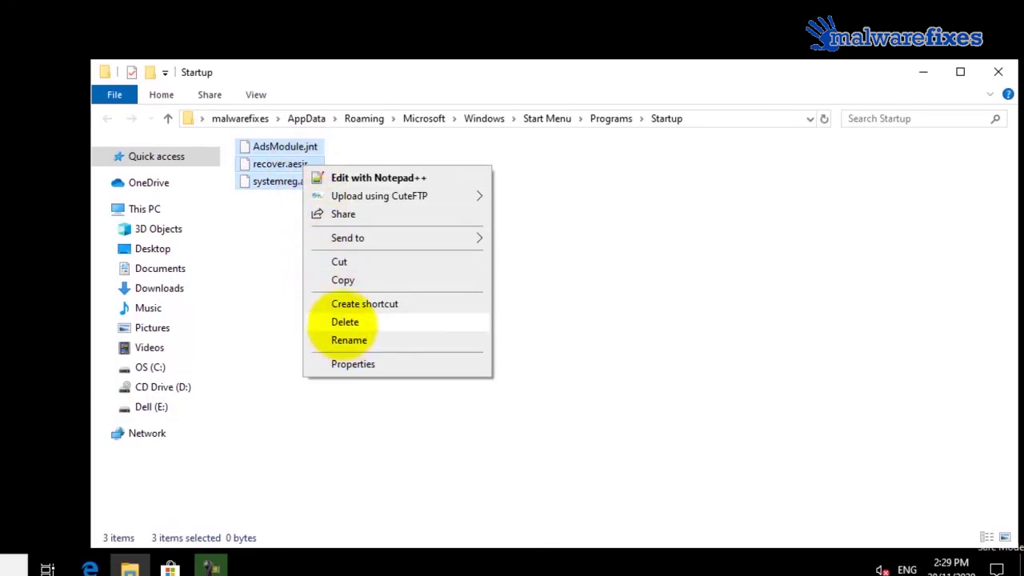
{"action": "left_click", "coordinate": [345, 322]}
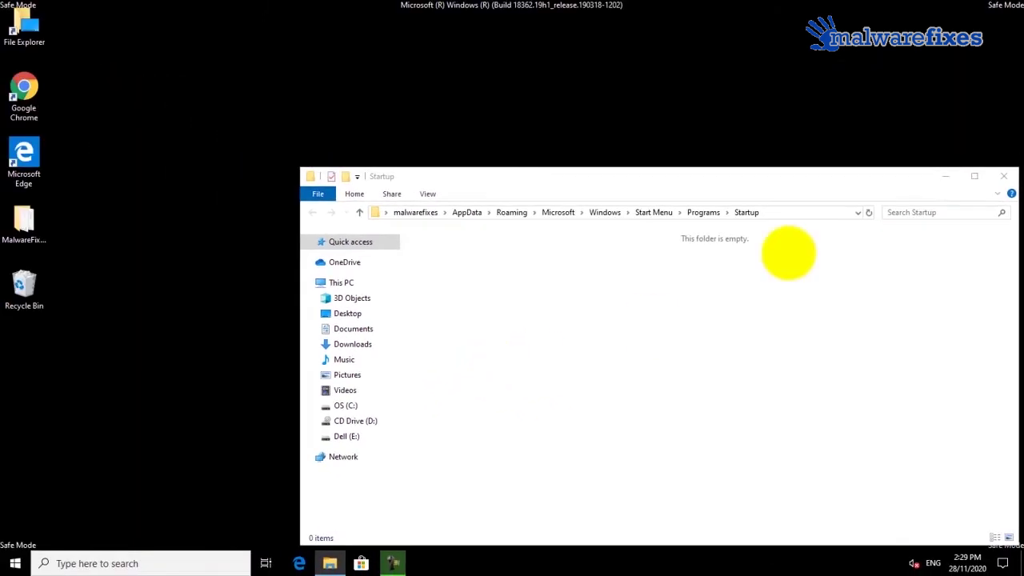
{"action": "left_click", "coordinate": [1004, 176]}
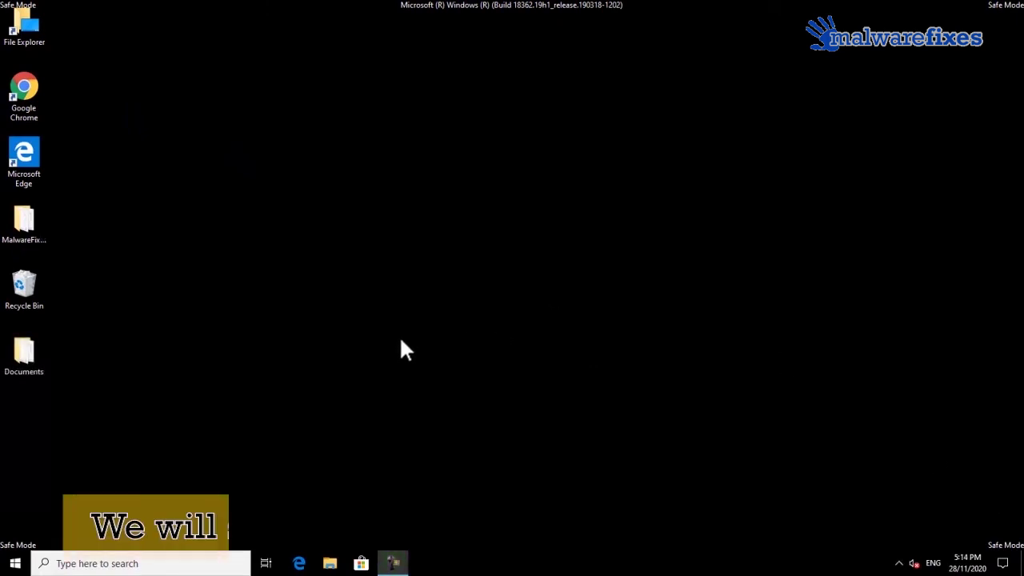
- Open Malwarebytes from the installed programs and start a scan of the computer
{"action": "left_click", "coordinate": [19, 565]}
{"action": "left_click", "coordinate": [102, 186]}
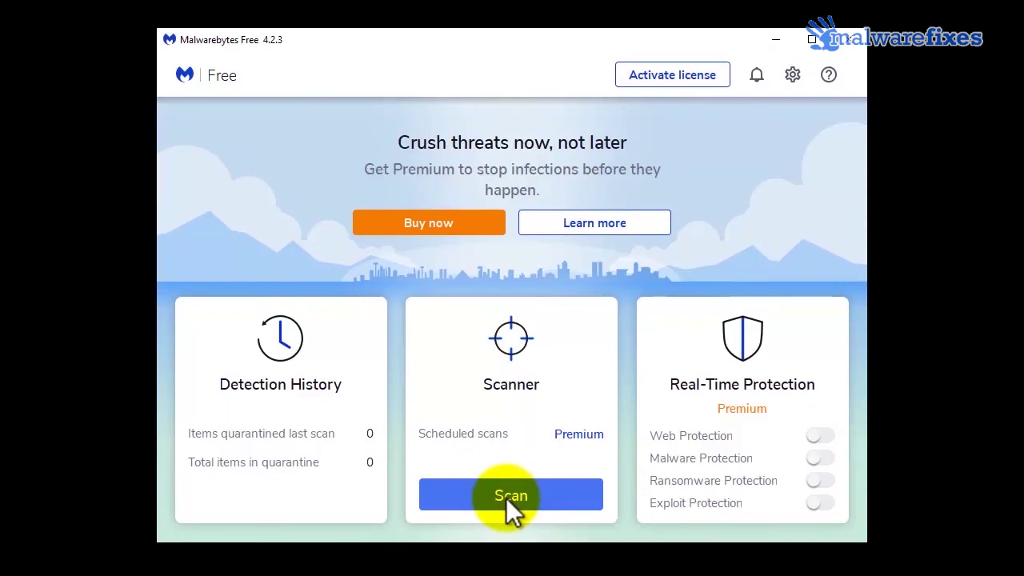
{"action": "left_click", "coordinate": [505, 497]}
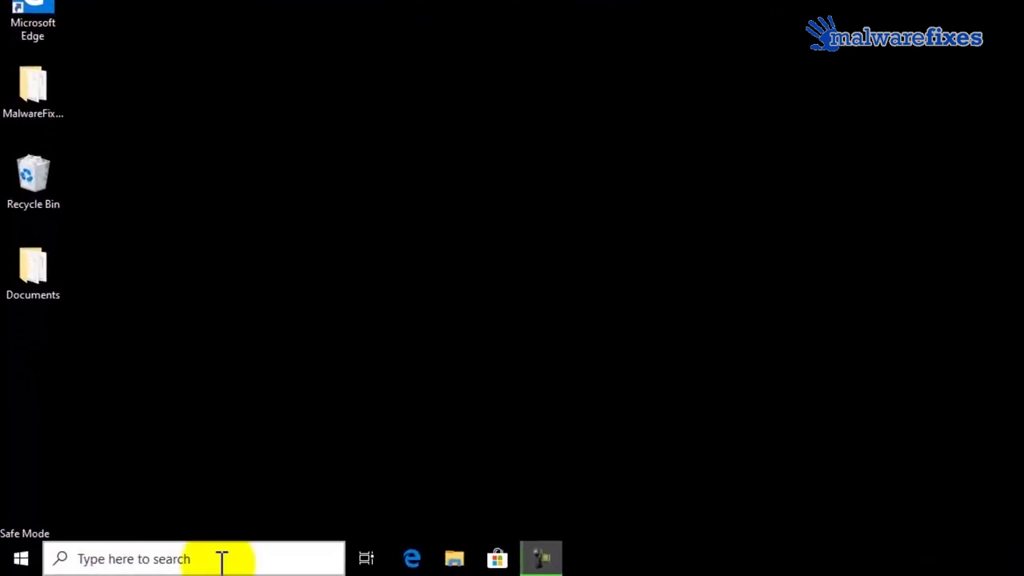
- Search Windows for "msconfig" and open the System Configuration app
{"action": "left_click", "coordinate": [222, 559]}
{"action": "type", "text": "m"}
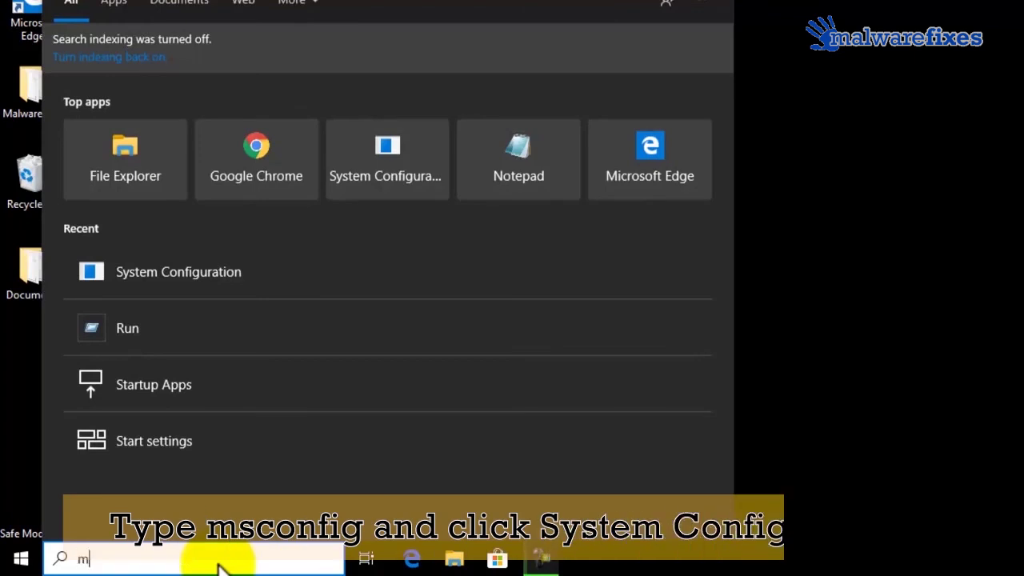
{"action": "type", "text": "sconfig"}
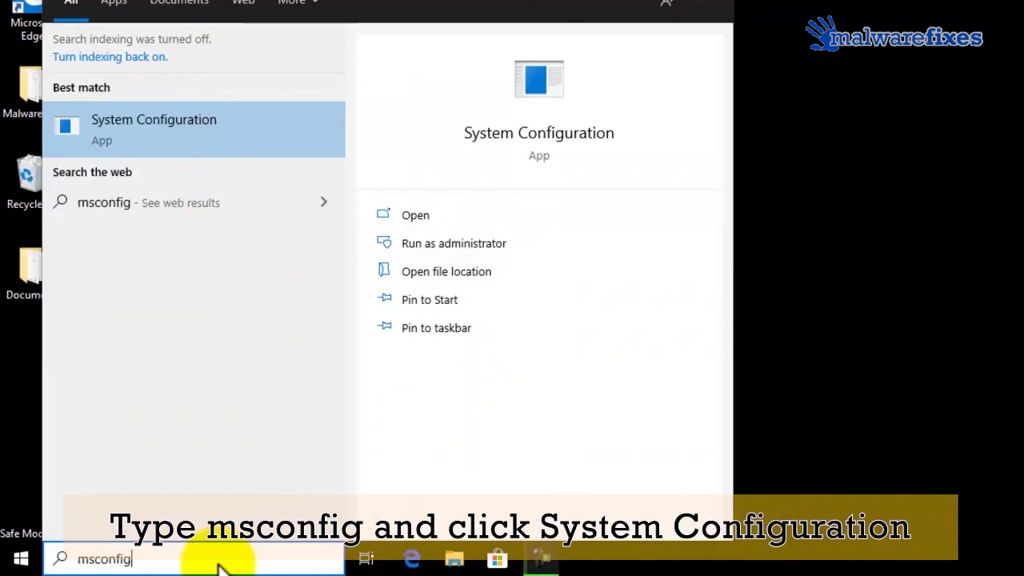
{"action": "left_click", "coordinate": [210, 130]}
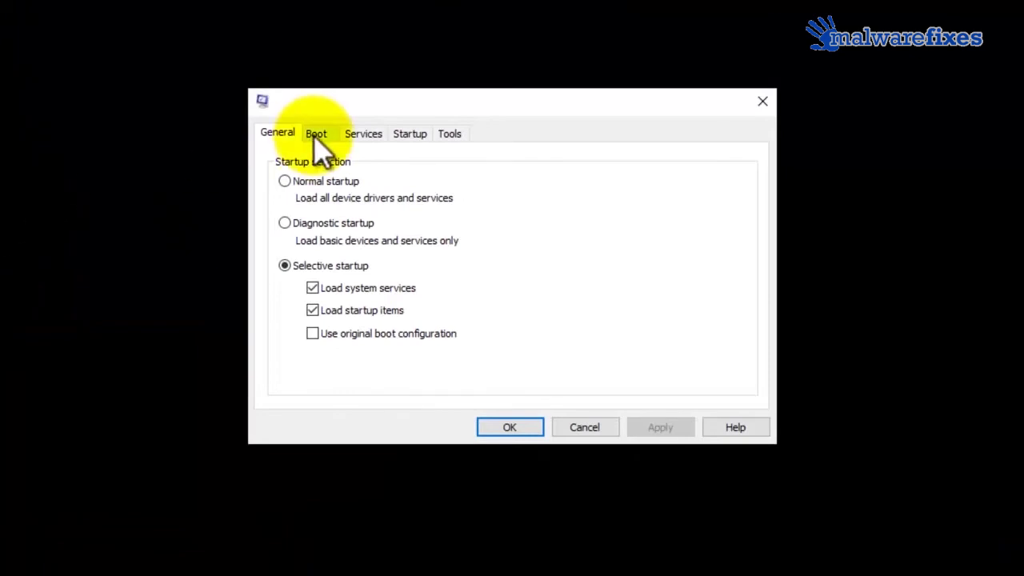
- Disable Safe boot in the boot settings, apply and confirm the configuration, and restart the computer
{"action": "left_click", "coordinate": [318, 136]}
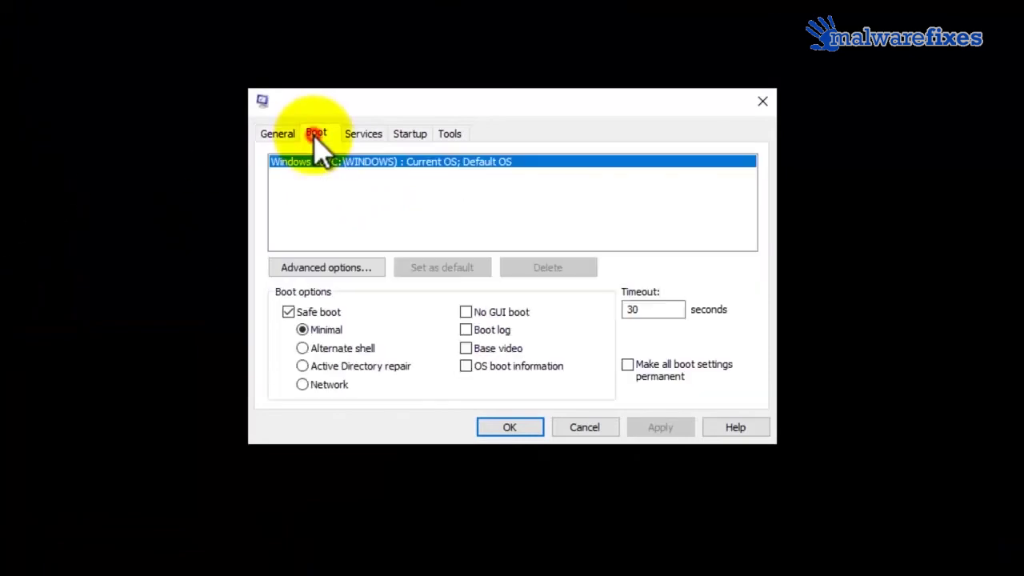
{"action": "left_click", "coordinate": [289, 312]}
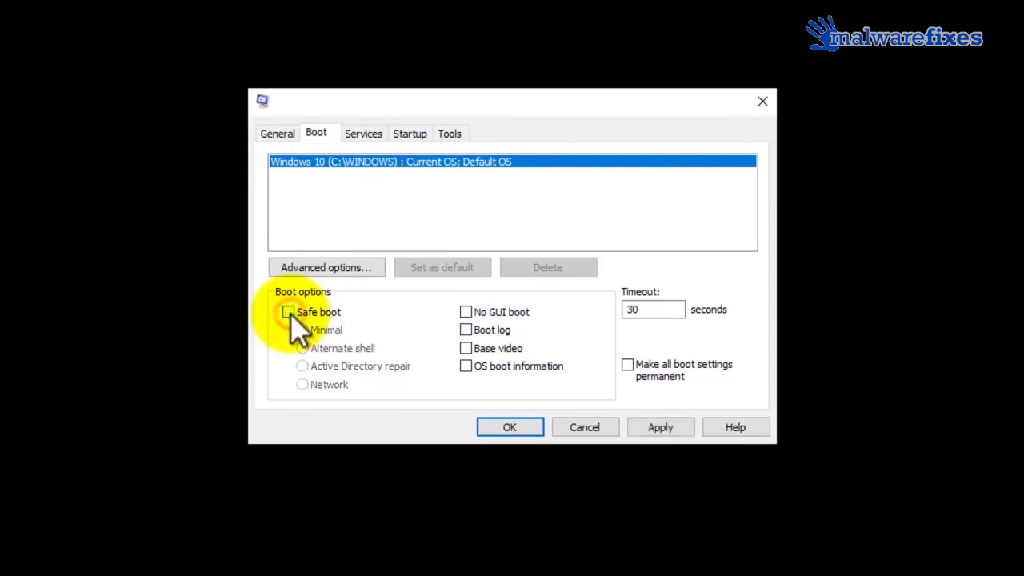
{"action": "left_click", "coordinate": [660, 431]}
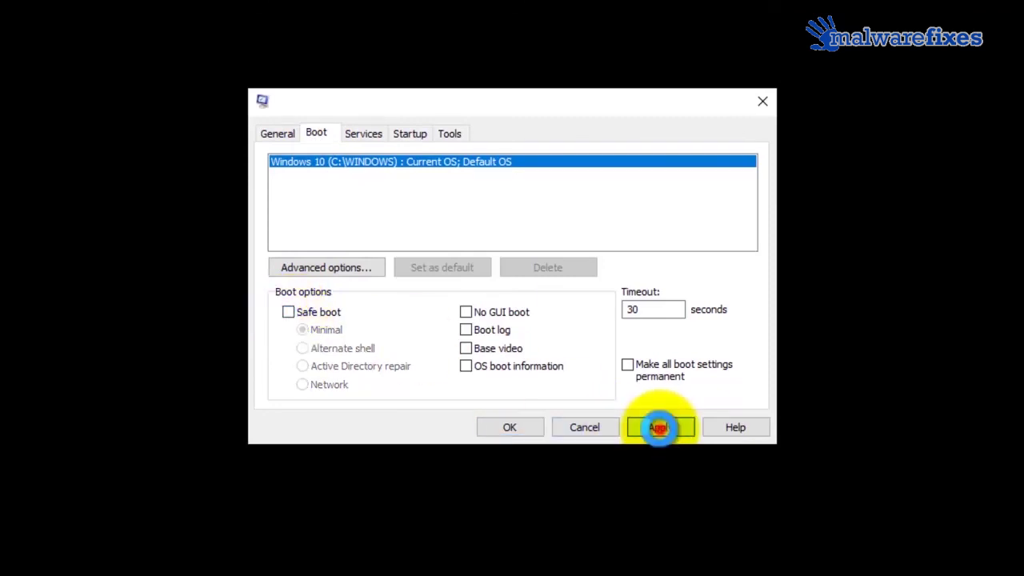
{"action": "left_click", "coordinate": [516, 431]}
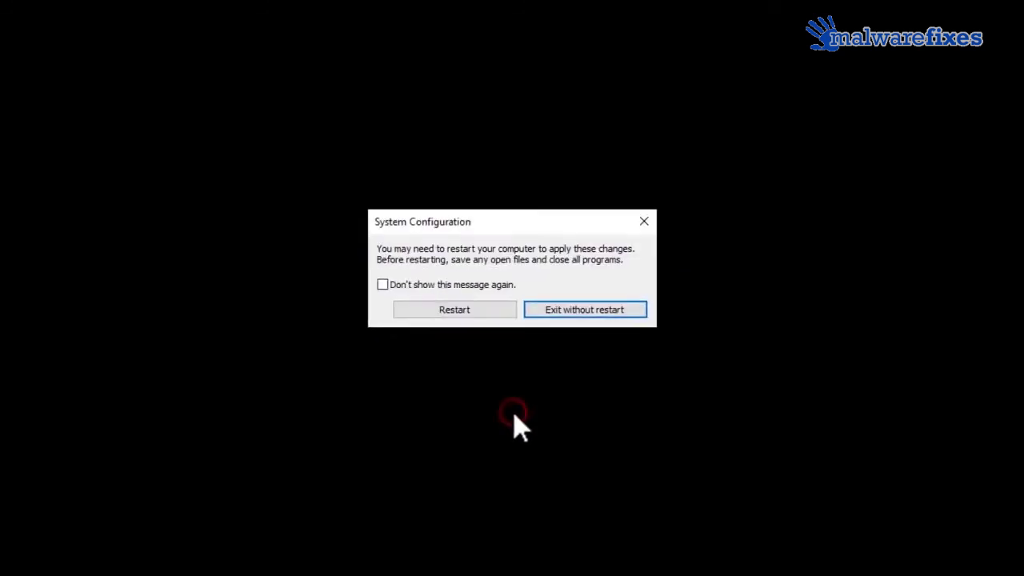
{"action": "left_click", "coordinate": [469, 305]}
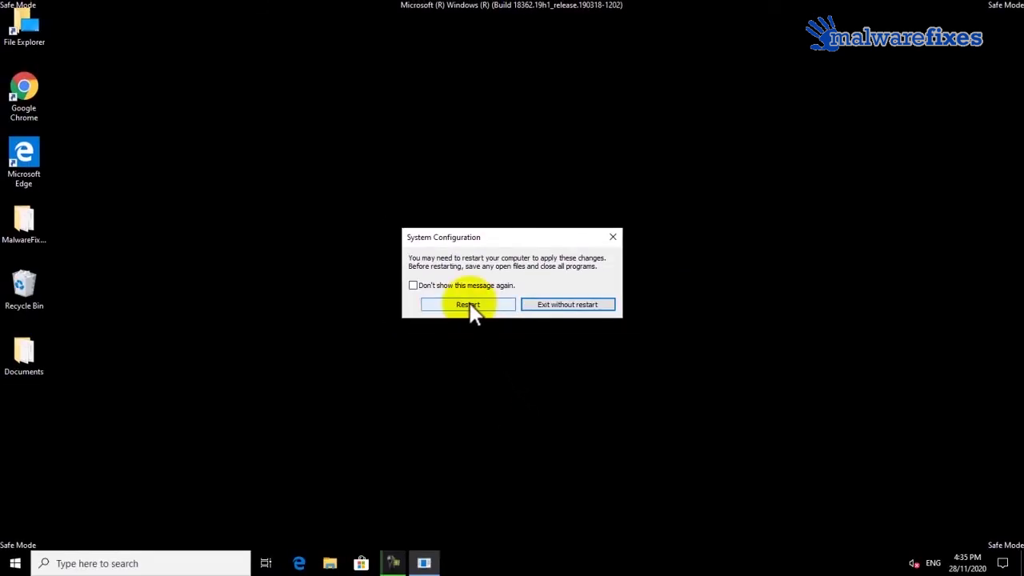